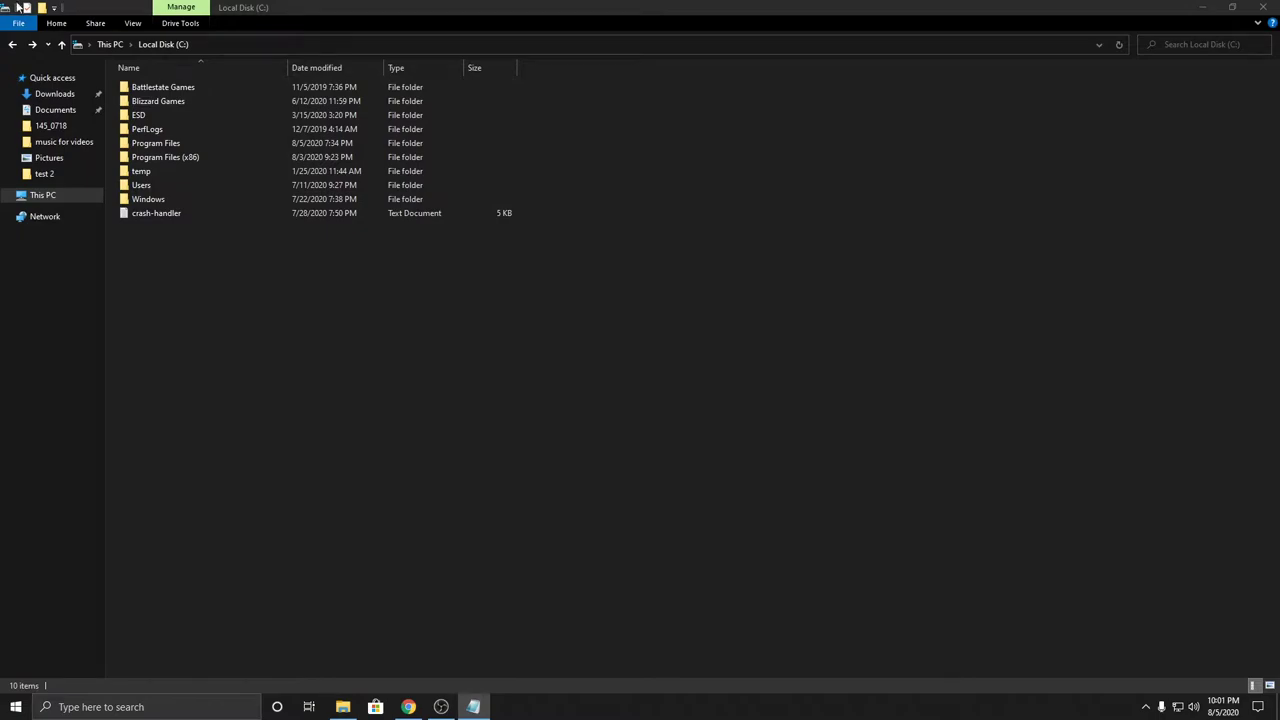
From This PC, open Local Disk (C:), add a new folder named 'mount', and open it
{"action": "left_click", "coordinate": [282, 310]}
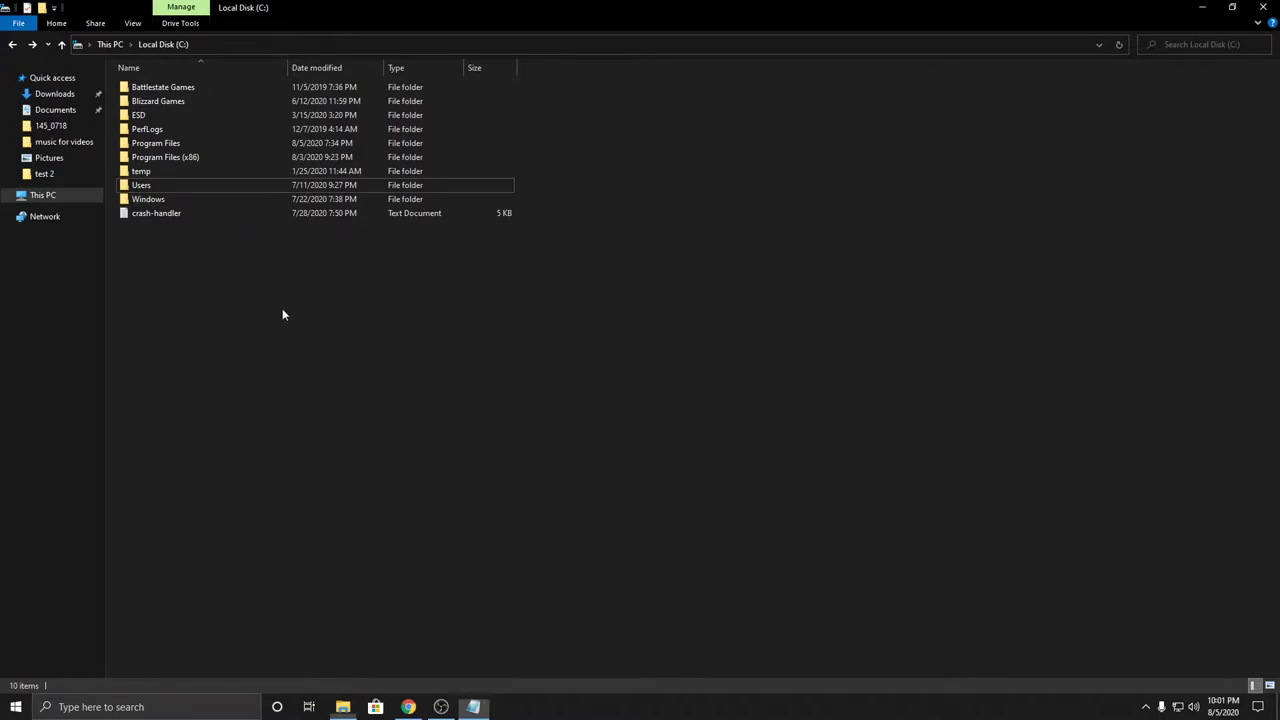
{"action": "left_click", "coordinate": [51, 198]}
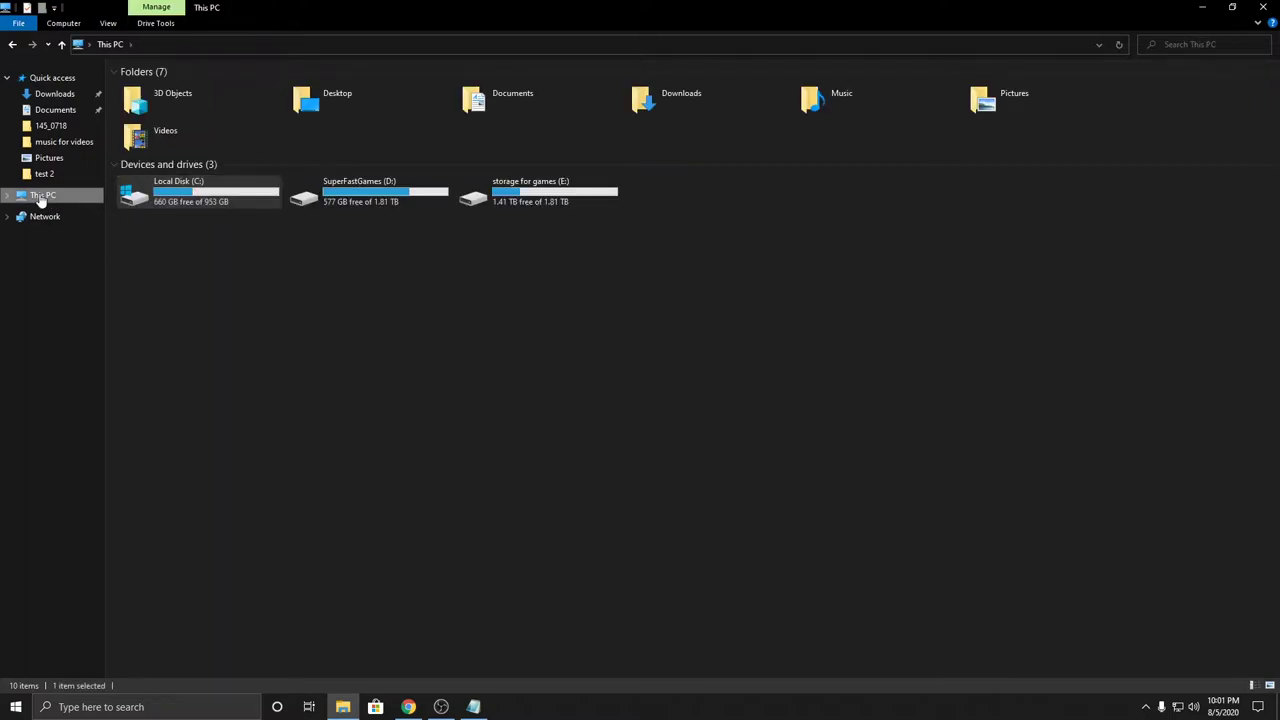
{"action": "double_click", "coordinate": [189, 200]}
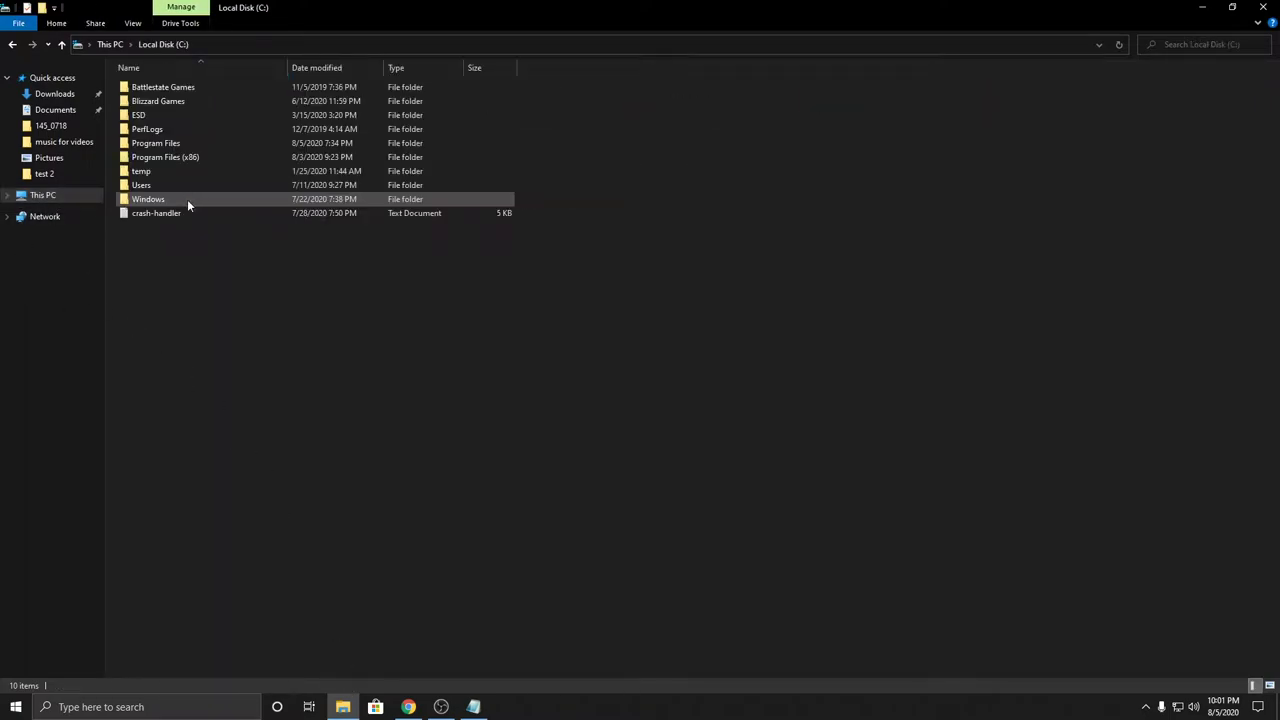
{"action": "right_click", "coordinate": [163, 305]}
{"action": "mouse_move", "coordinate": [221, 462]}
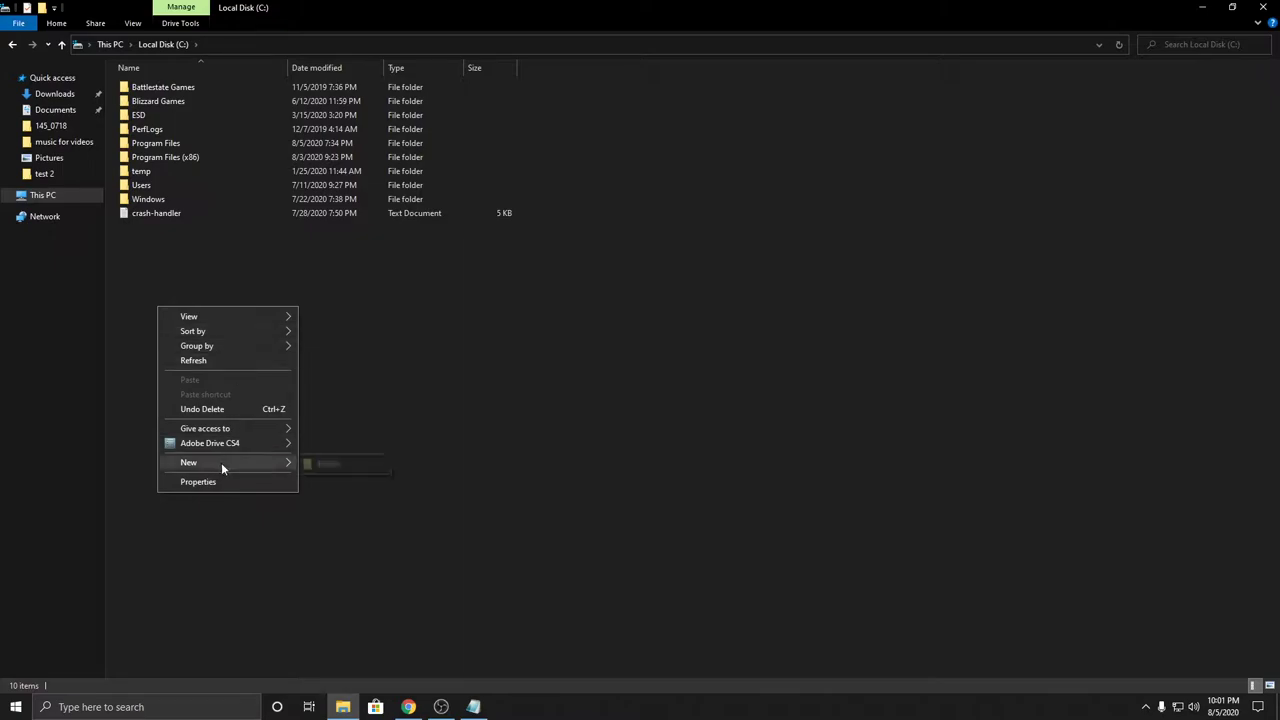
{"action": "left_click", "coordinate": [323, 466]}
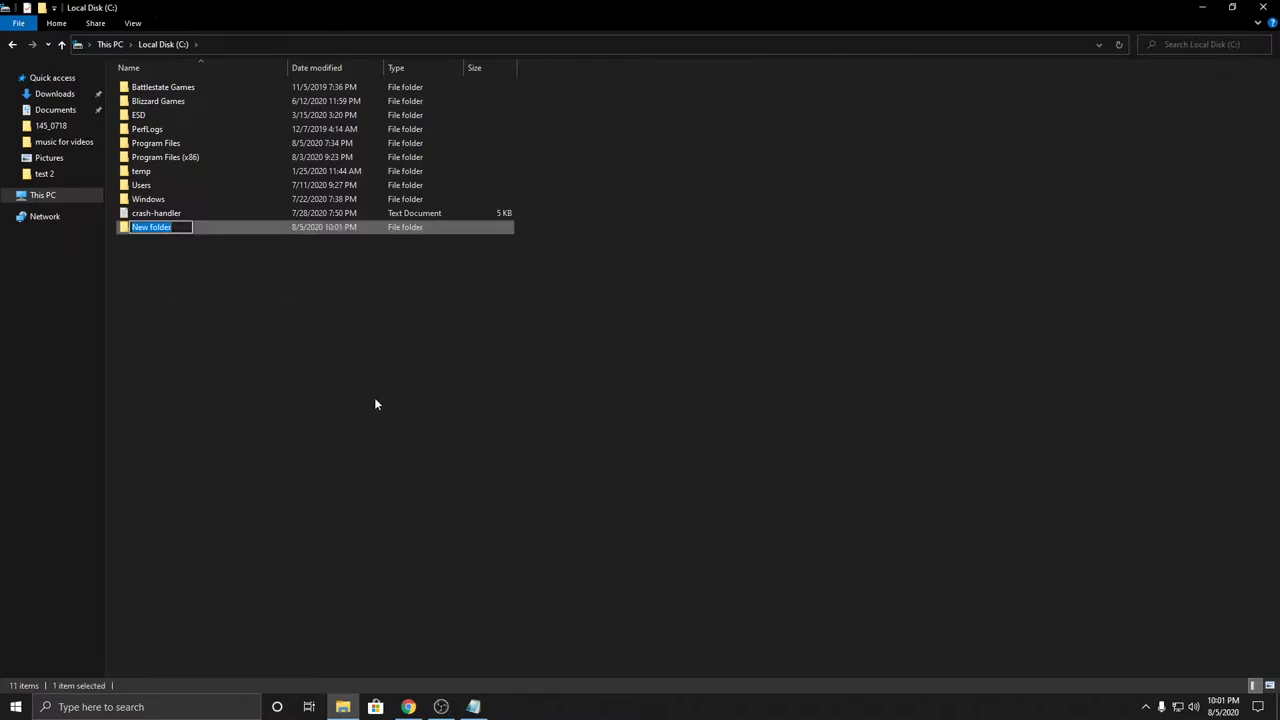
{"action": "type", "text": "mount"}
{"action": "left_click", "coordinate": [365, 400]}
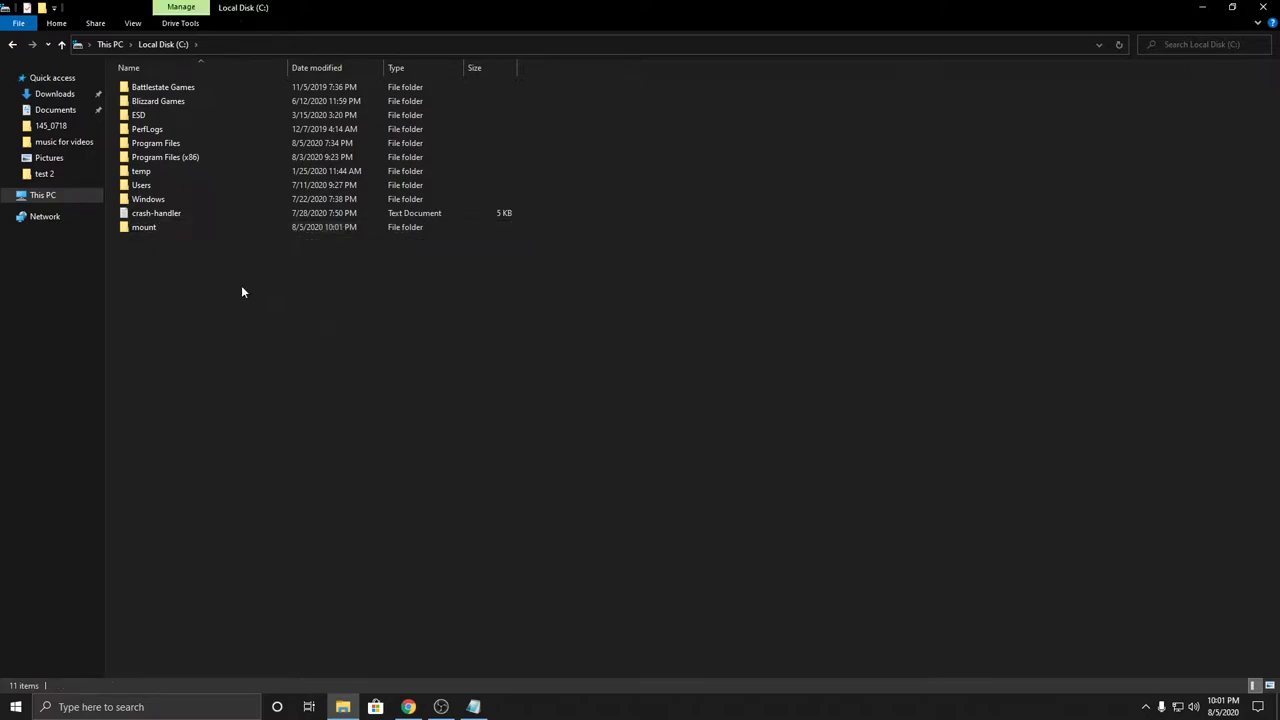
{"action": "double_click", "coordinate": [156, 230]}
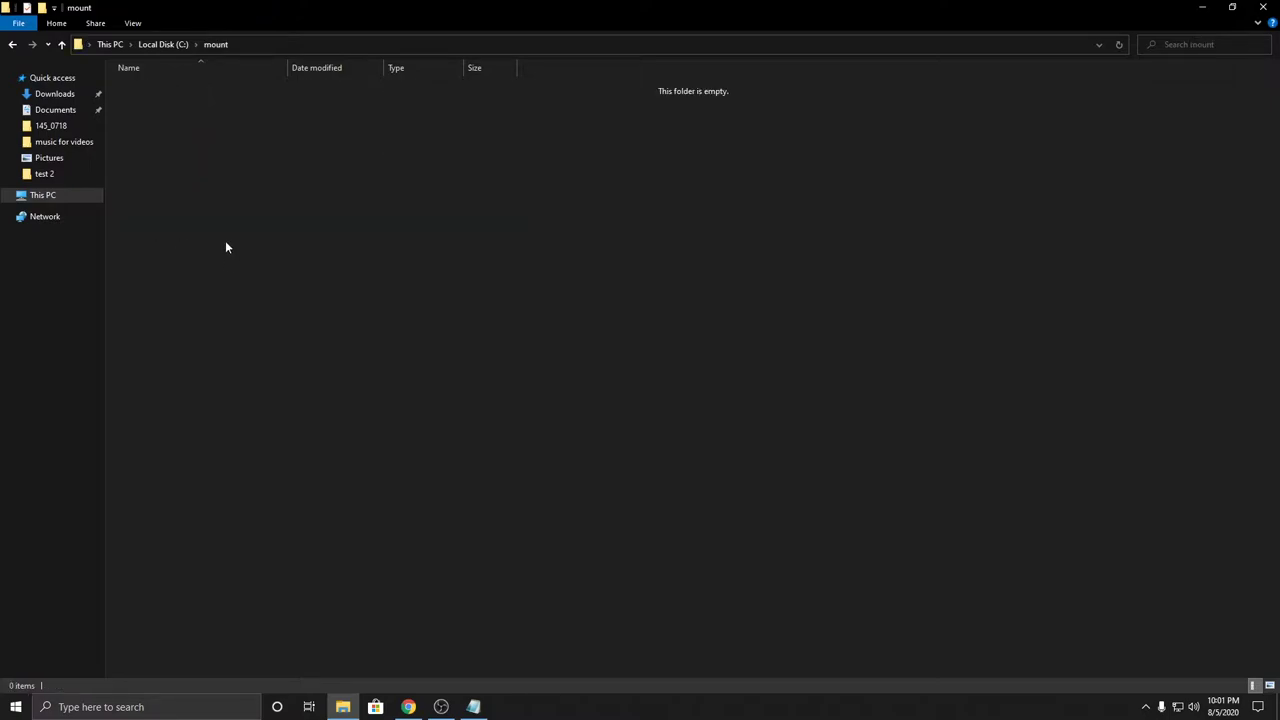
Create a subfolder named 'BootWim' inside mount, fixing a typo in the name
{"action": "right_click", "coordinate": [205, 191]}
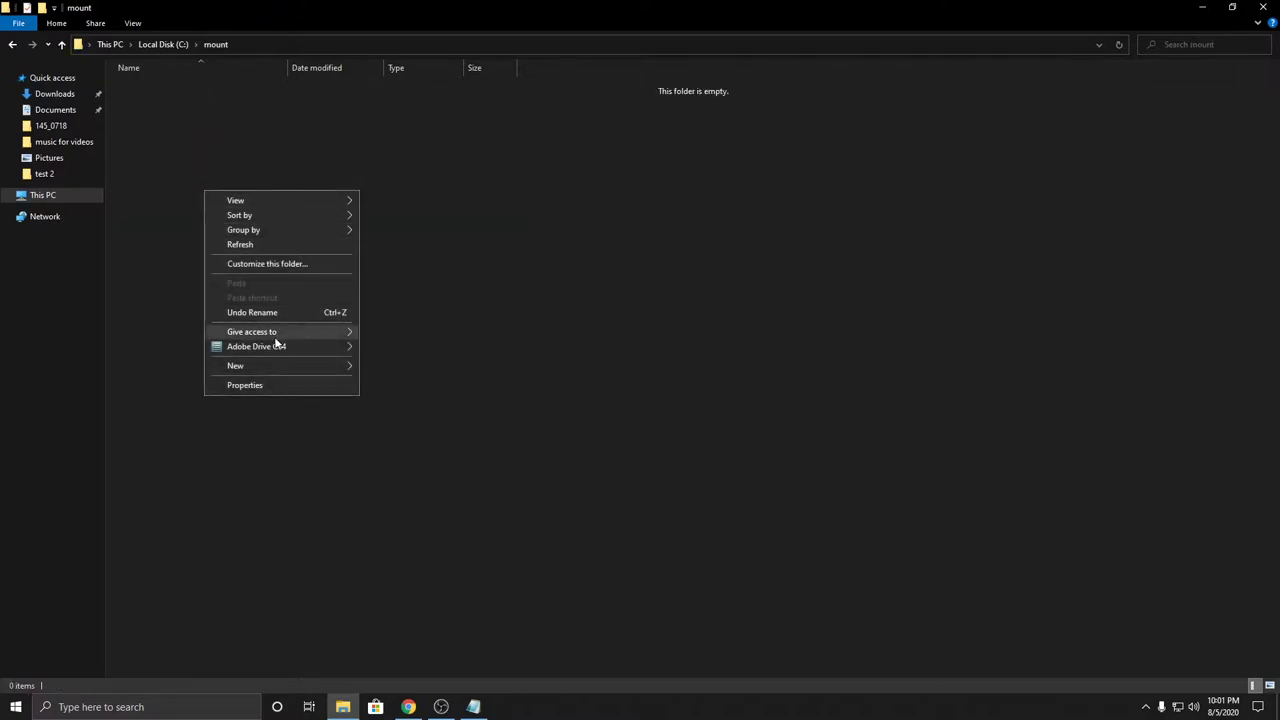
{"action": "mouse_move", "coordinate": [278, 369]}
{"action": "left_click", "coordinate": [392, 367]}
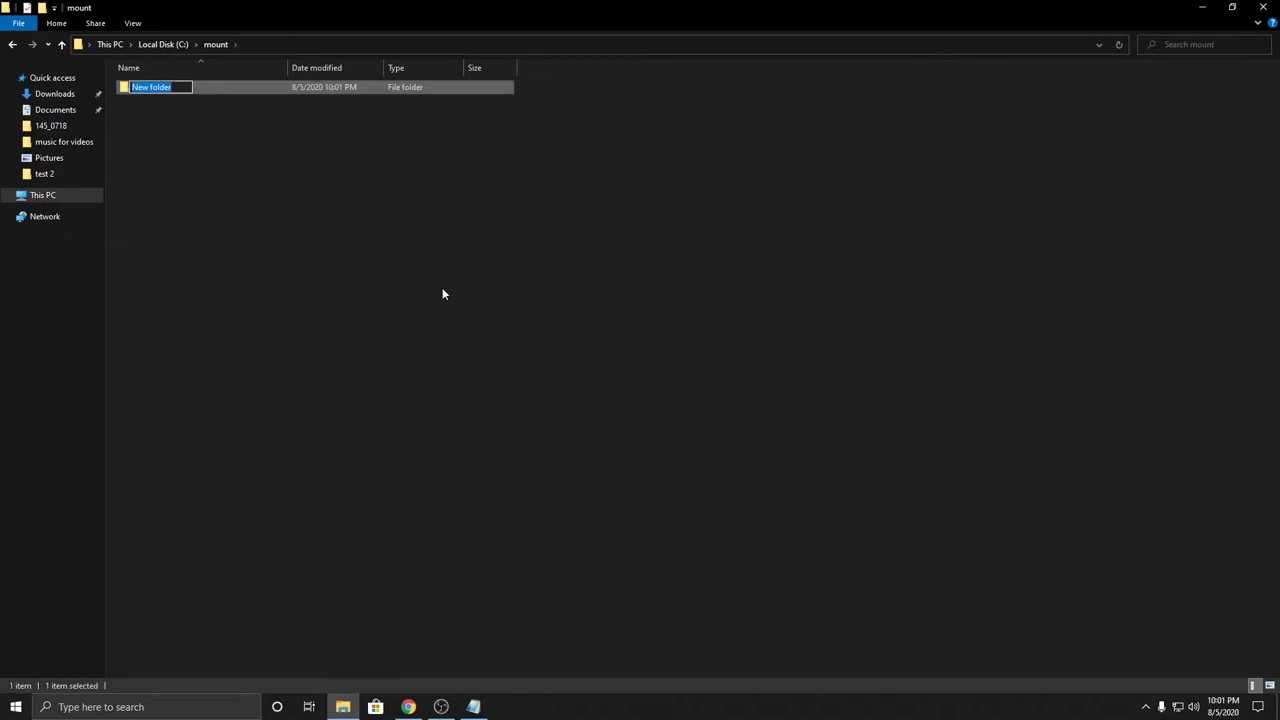
{"action": "type", "text": "Bootw"}
{"action": "key", "text": "BackSpace"}
{"action": "type", "text": "Wim"}
{"action": "left_click", "coordinate": [362, 246]}
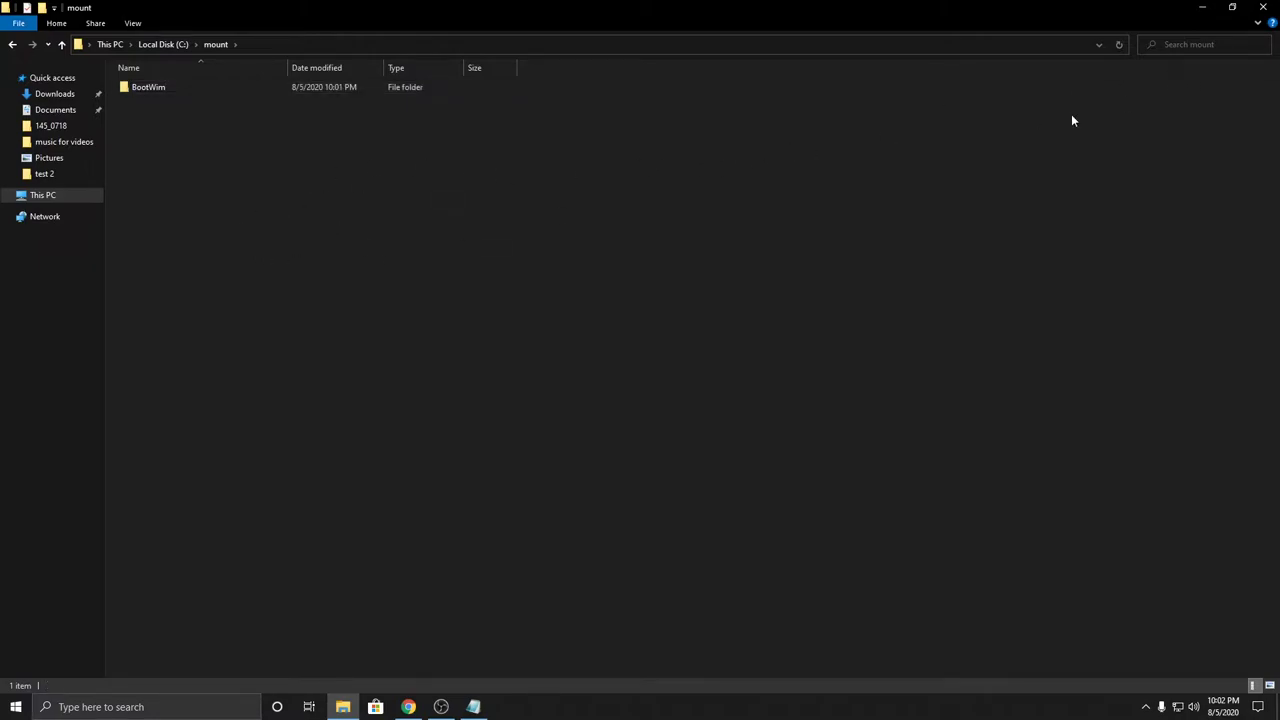
Copy the boot wim file from the Vid Test A desktop folder and paste it into mount
{"action": "left_click", "coordinate": [1232, 7]}
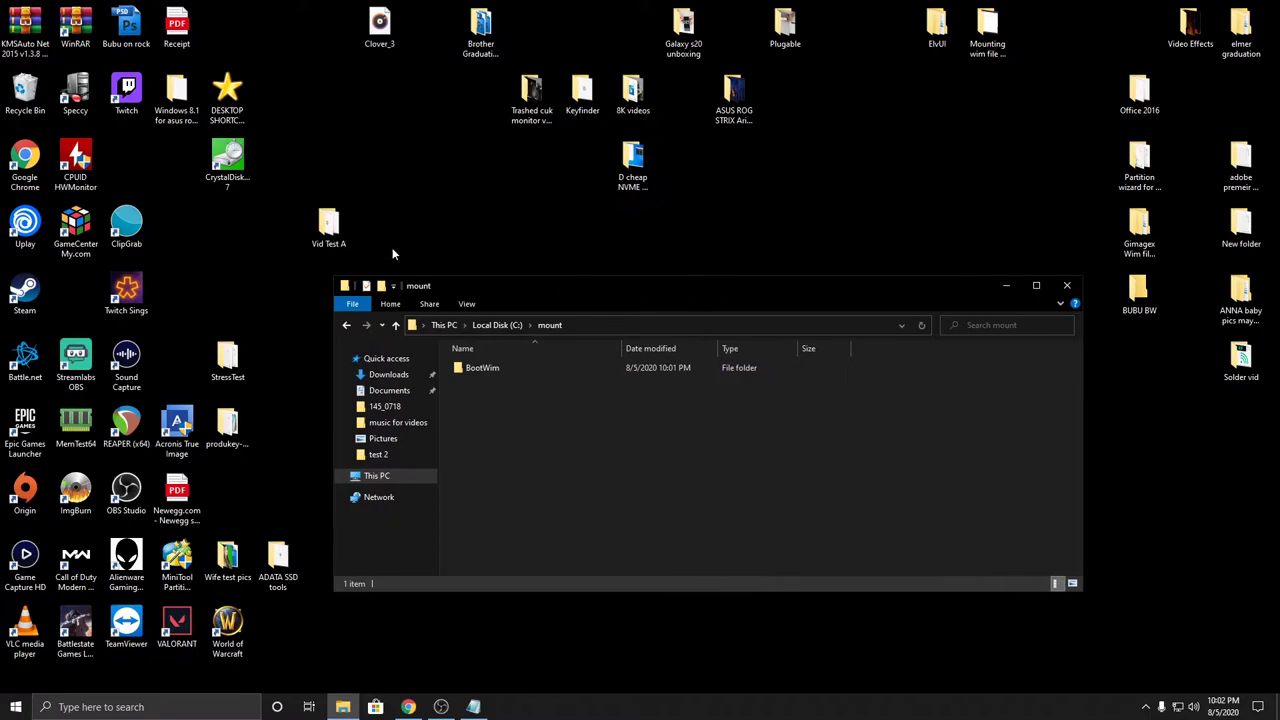
{"action": "double_click", "coordinate": [331, 224]}
{"action": "right_click", "coordinate": [503, 403]}
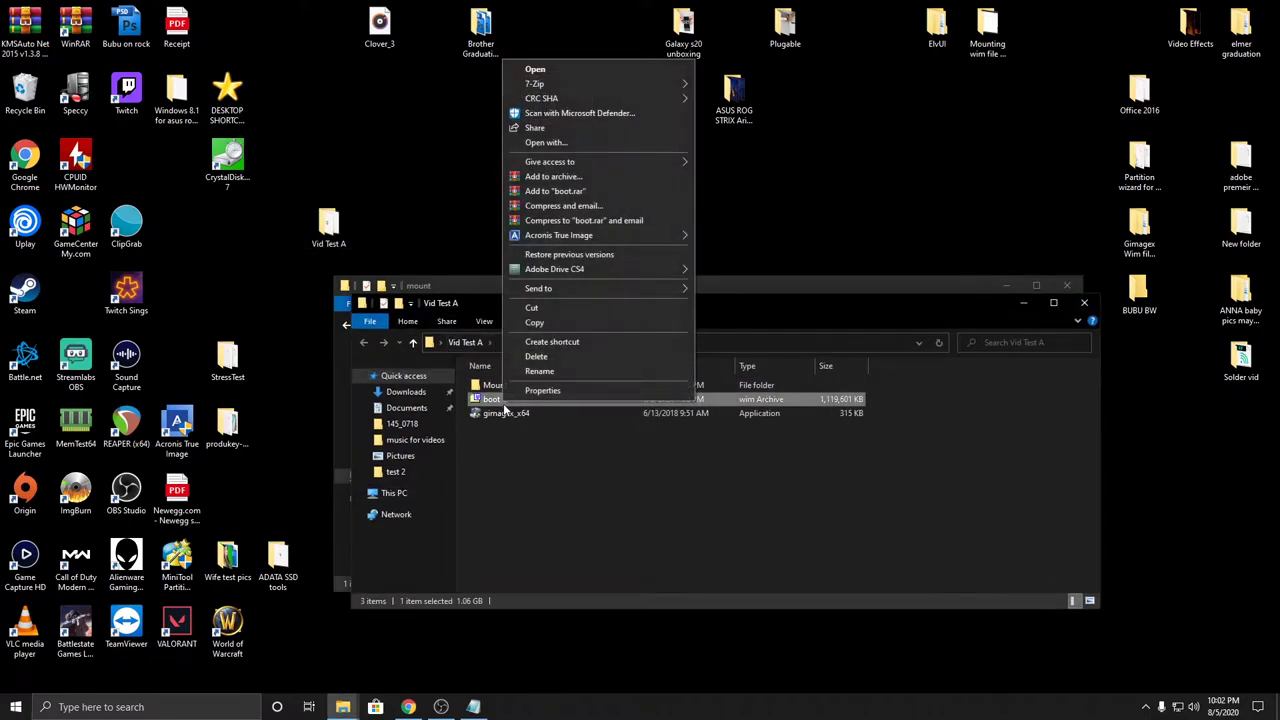
{"action": "left_click", "coordinate": [553, 322]}
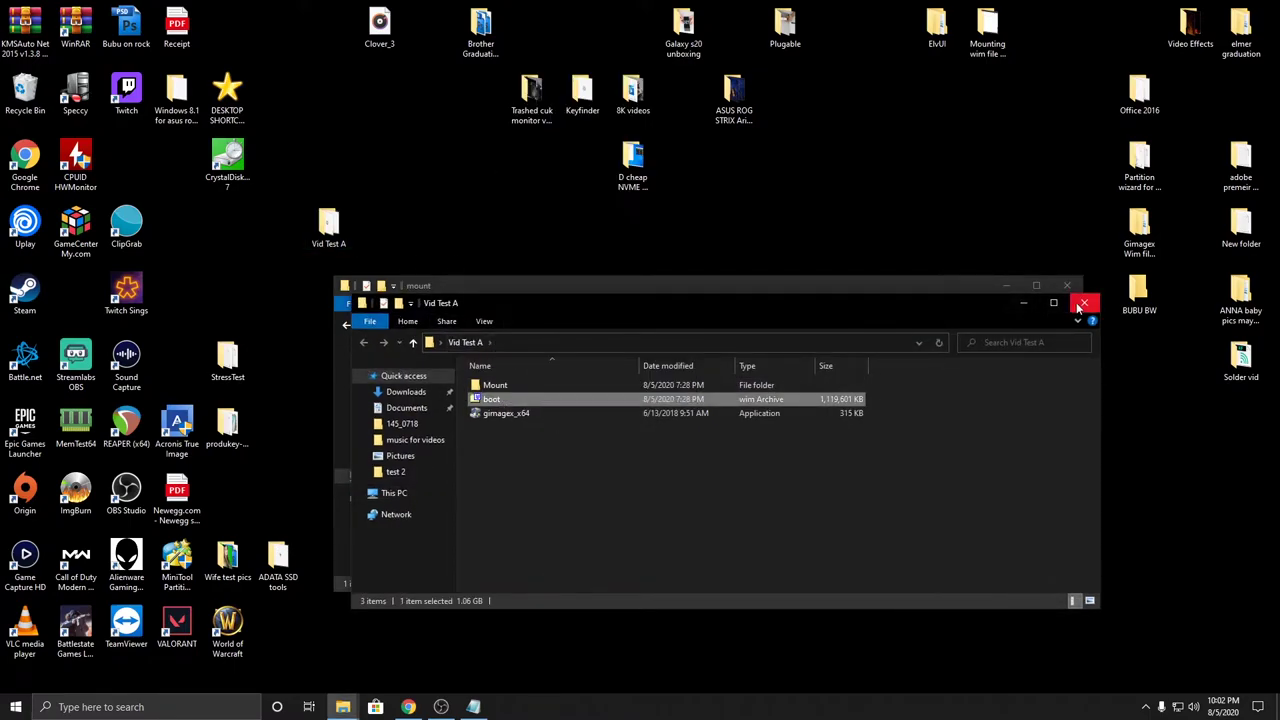
{"action": "left_click", "coordinate": [1084, 302]}
{"action": "left_click_drag", "start_coordinate": [768, 297], "coordinate": [742, 293]}
{"action": "double_click", "coordinate": [914, 289]}
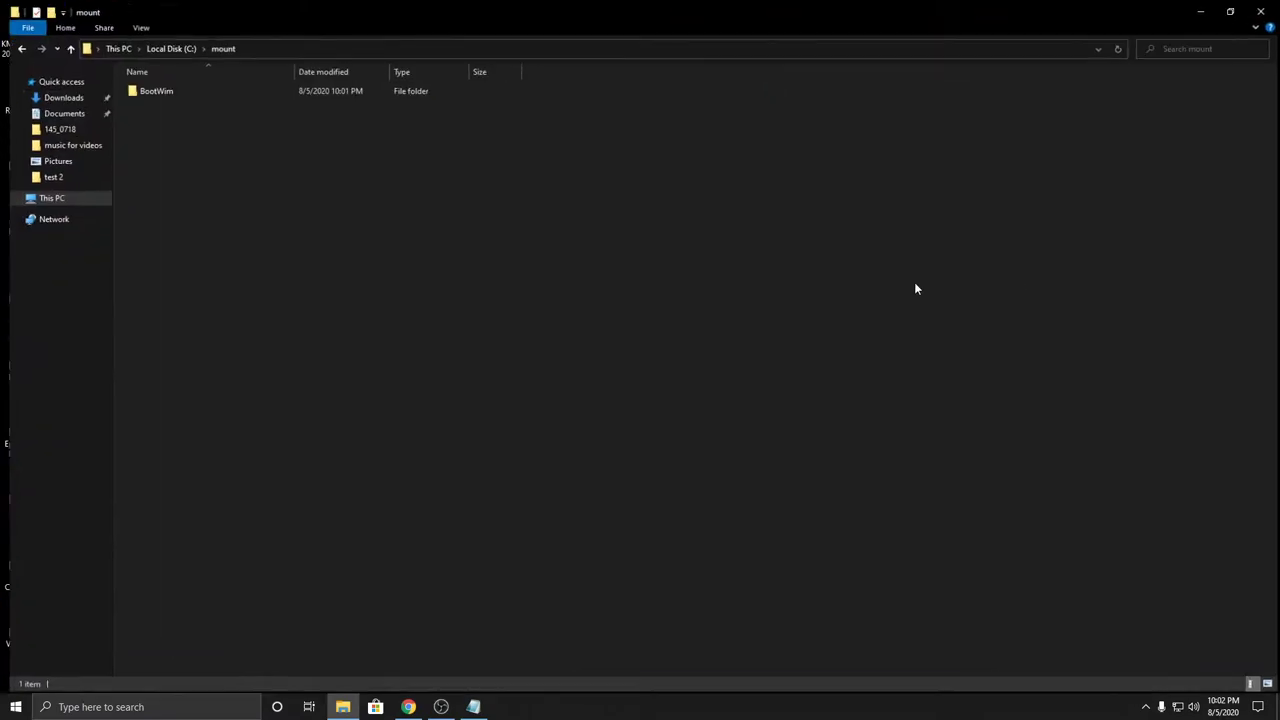
{"action": "right_click", "coordinate": [324, 252]}
{"action": "left_click", "coordinate": [392, 342]}
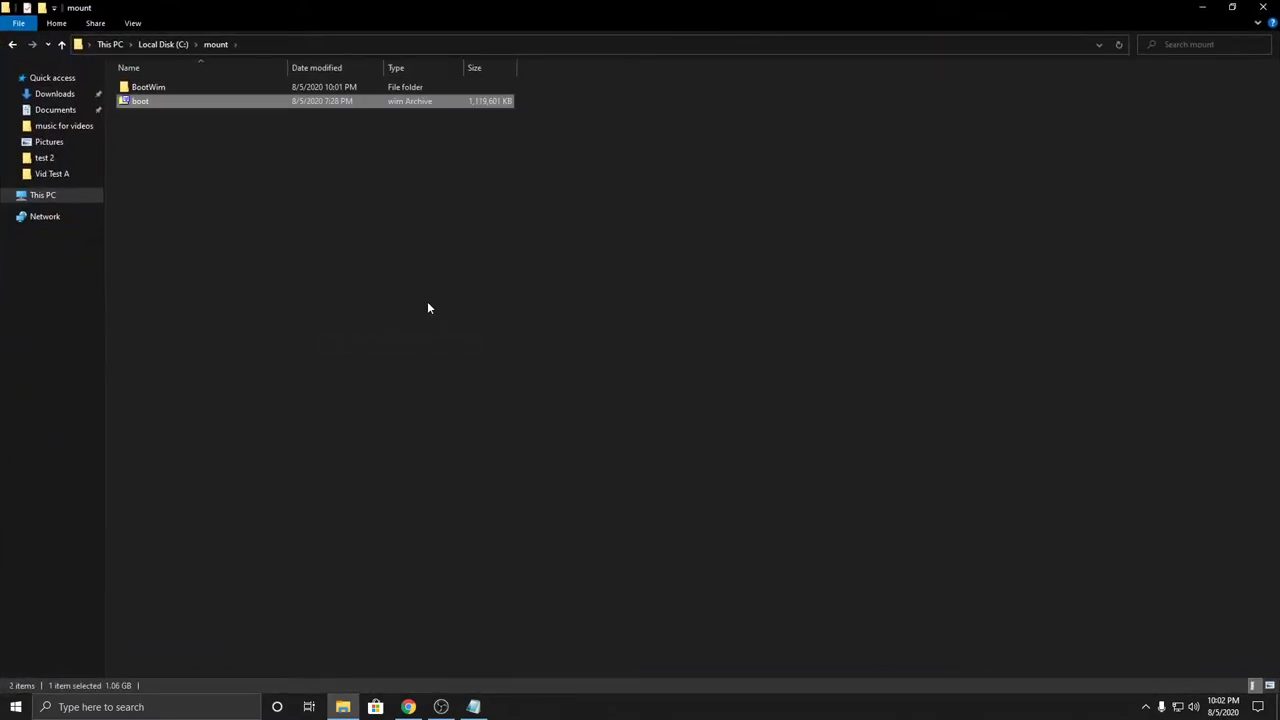
{"action": "left_click", "coordinate": [427, 301]}
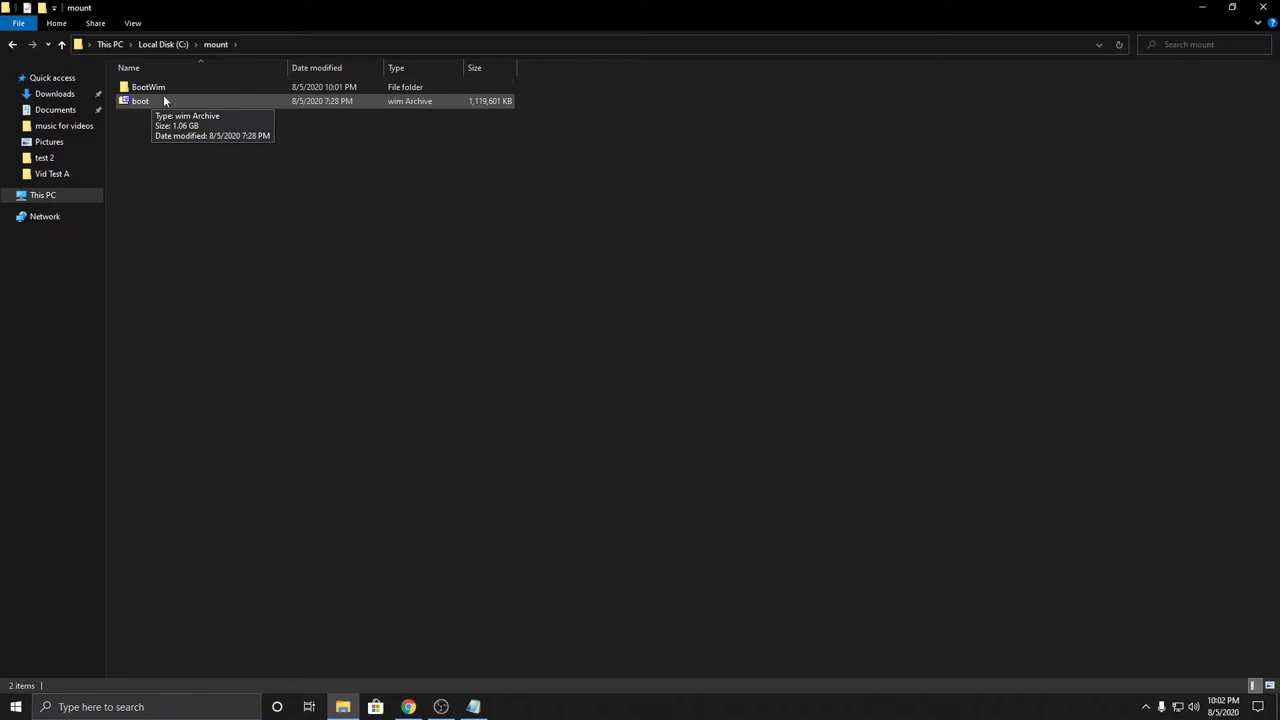
Reopen C:\mount via This PC to check it holds BootWim and the boot wim file
{"action": "left_click", "coordinate": [45, 197]}
{"action": "double_click", "coordinate": [175, 190]}
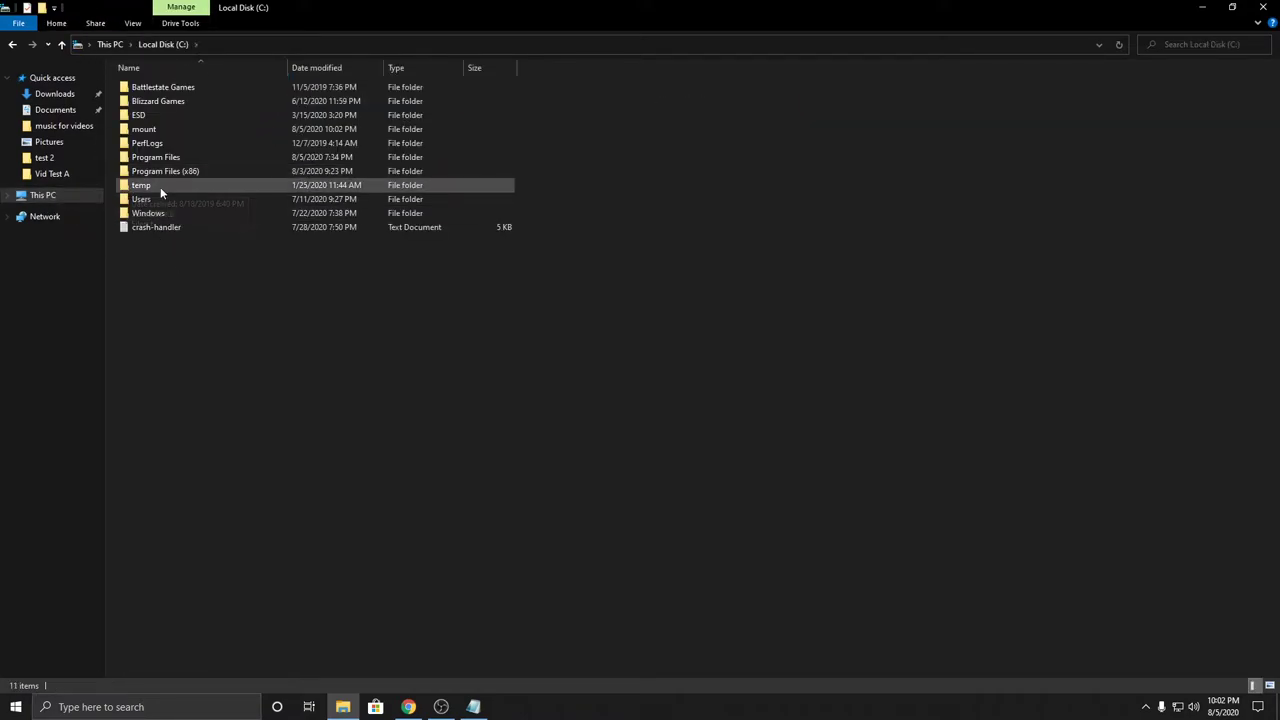
{"action": "double_click", "coordinate": [148, 132]}
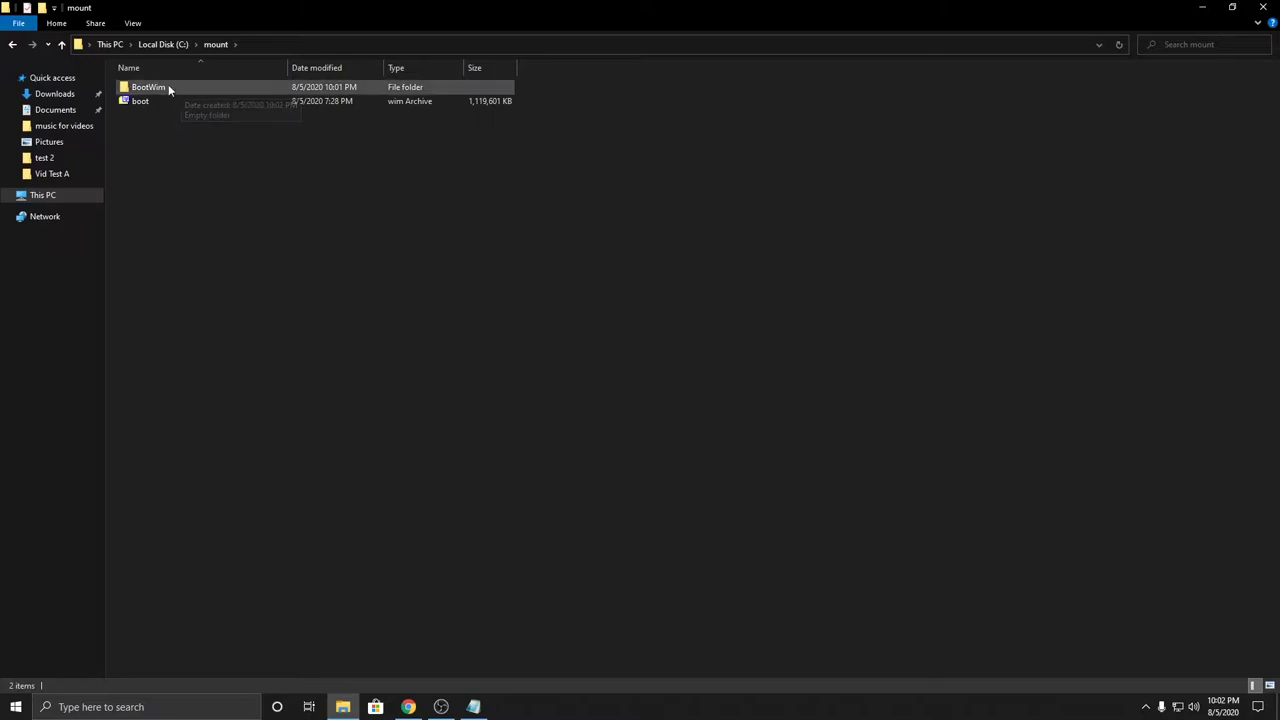
{"action": "left_click", "coordinate": [181, 87]}
{"action": "left_click", "coordinate": [160, 102]}
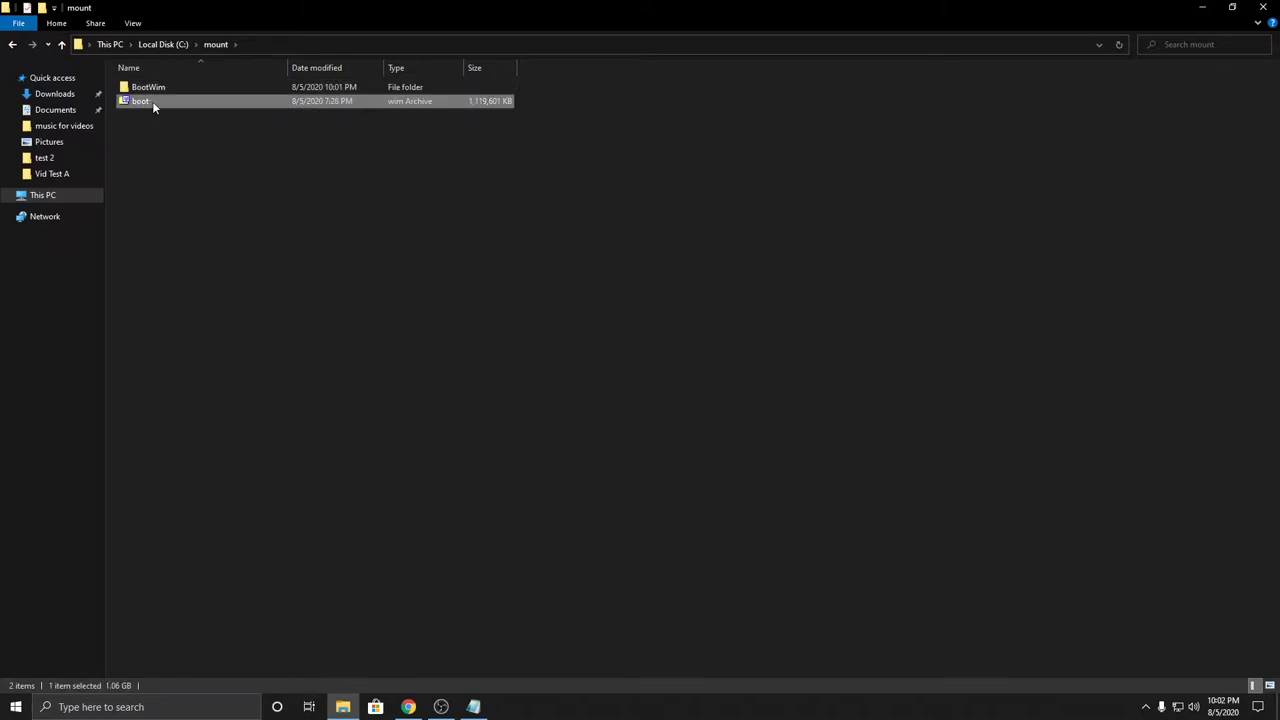
{"action": "left_click", "coordinate": [231, 212]}
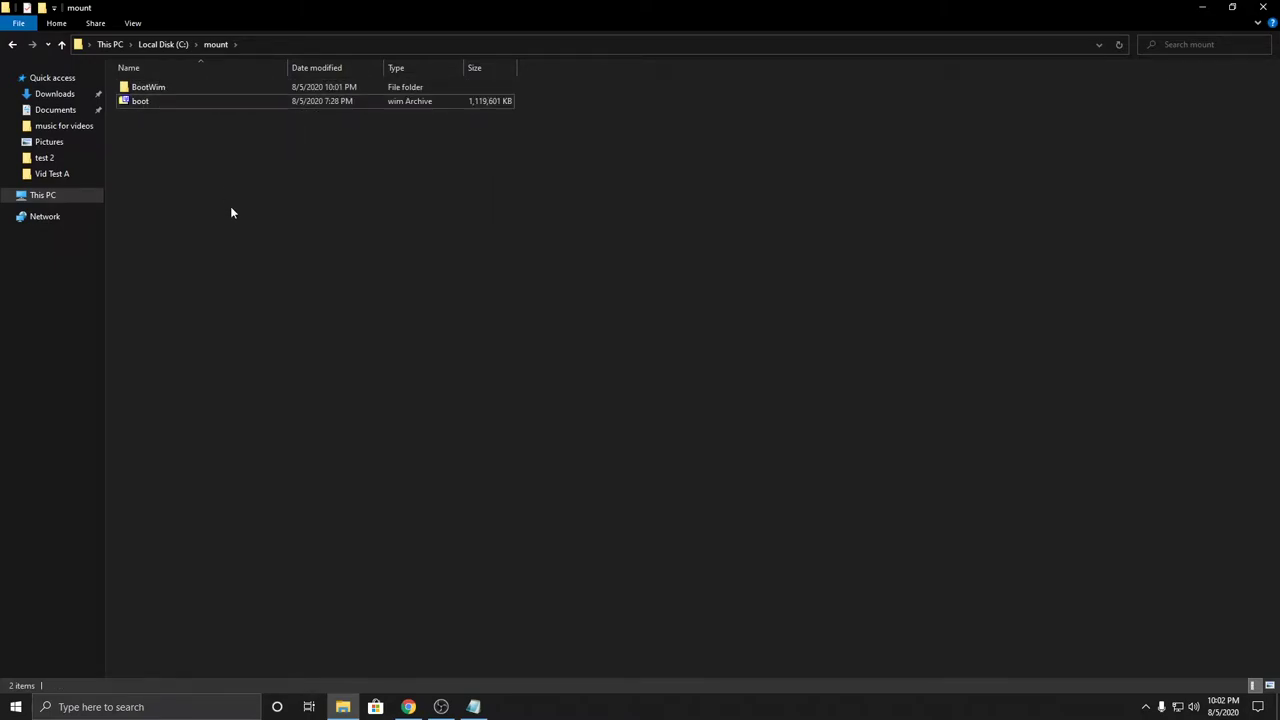
Search for cmd and launch Command Prompt as administrator
{"action": "left_click", "coordinate": [180, 700]}
{"action": "type", "text": "cmd"}
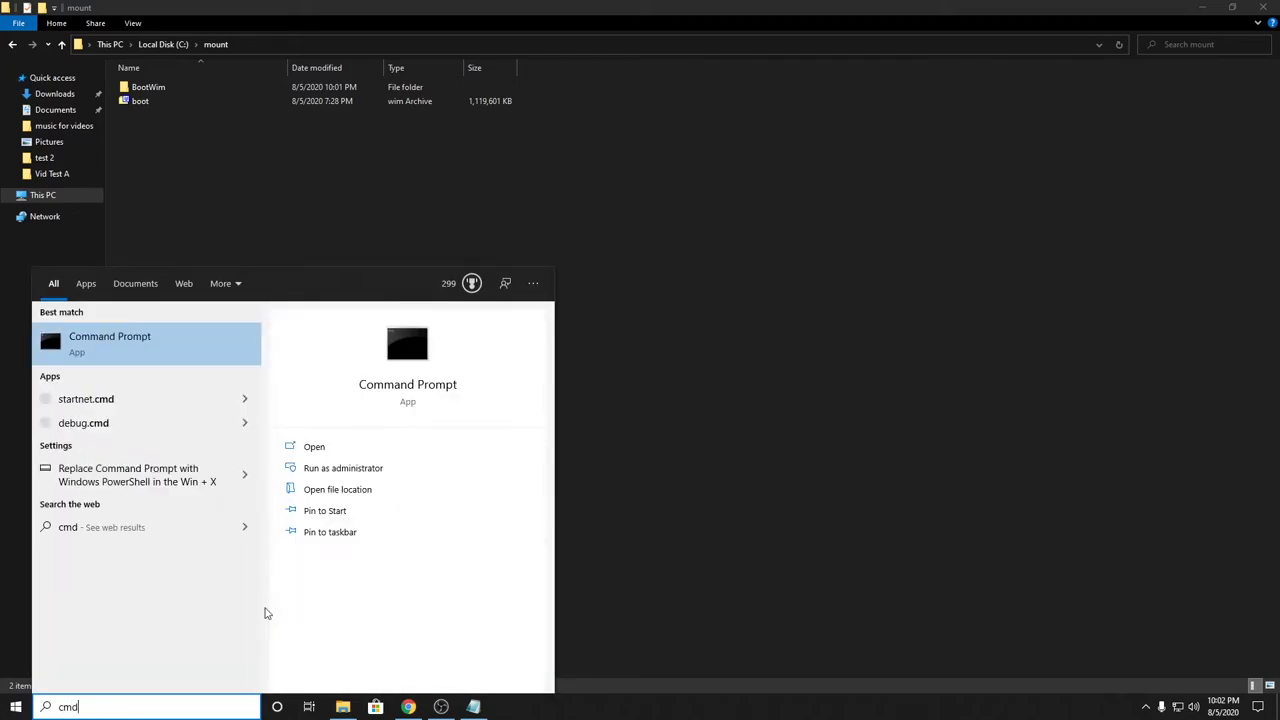
{"action": "right_click", "coordinate": [117, 352]}
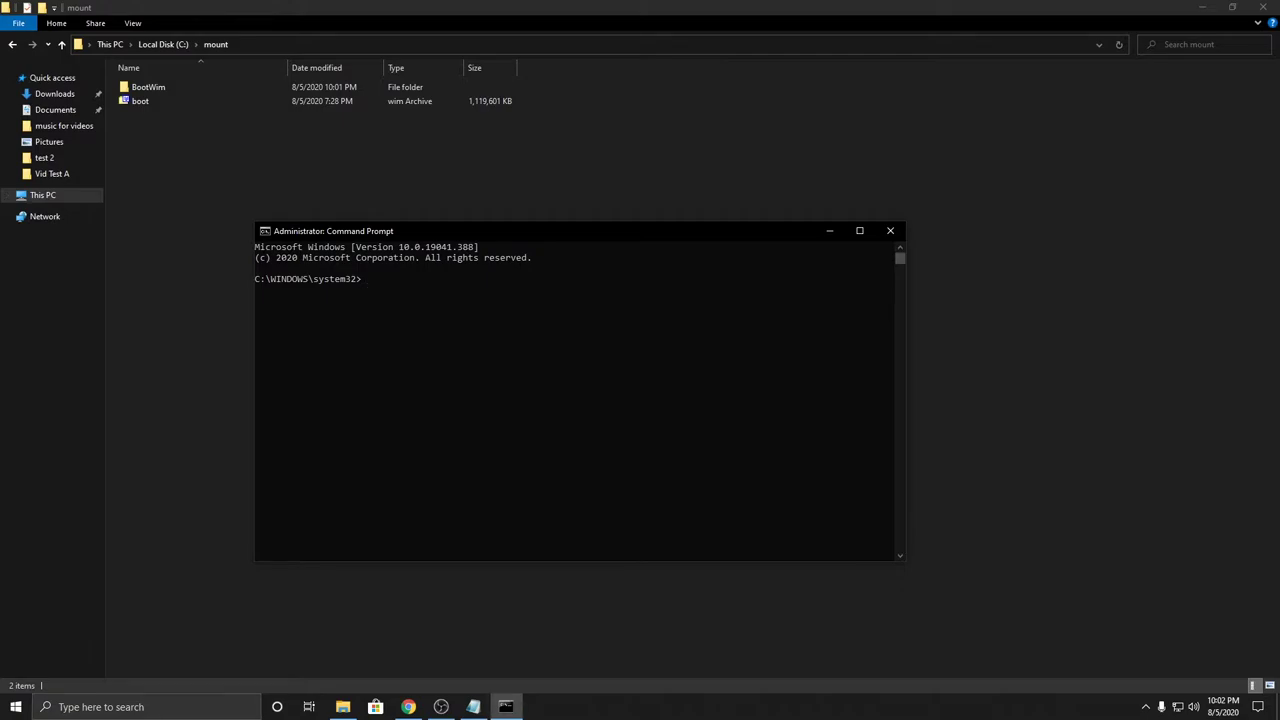
{"action": "key", "text": "alt+Tab"}
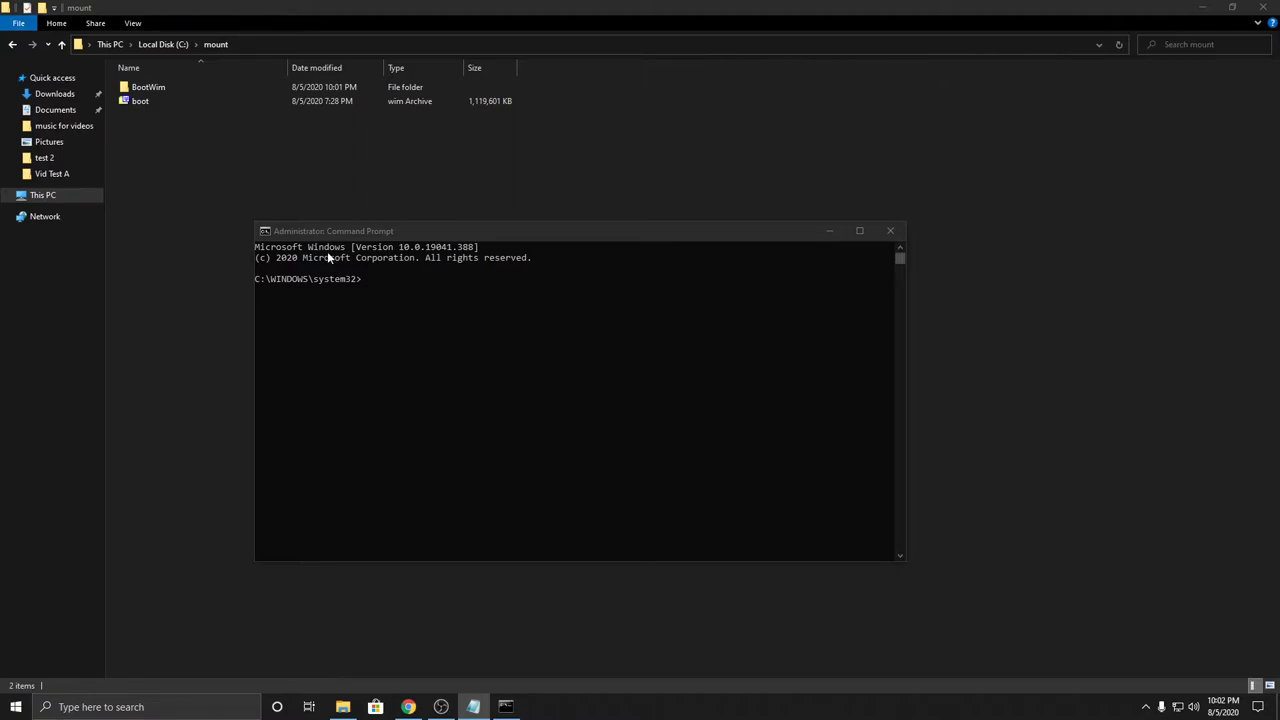
Paste and run DISM /Mount-Wim for index 1 of C:\Mount\boot.wim into C:\Mount\BootWIM
{"action": "left_click", "coordinate": [392, 279]}
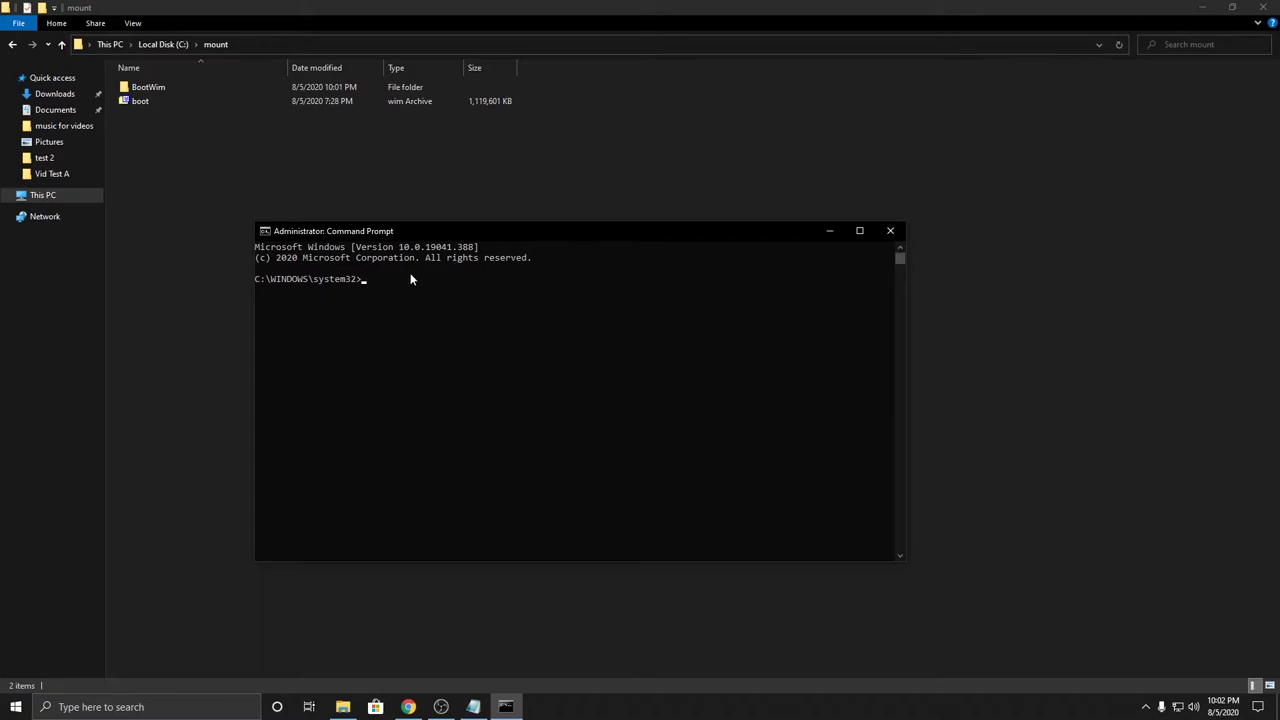
{"action": "type", "text": "DISM /Mount-Wim /WimFile:C:\\Mount\\boot.wim /Index:1 /MountDir:C:\\Mount\\BootWIM"}
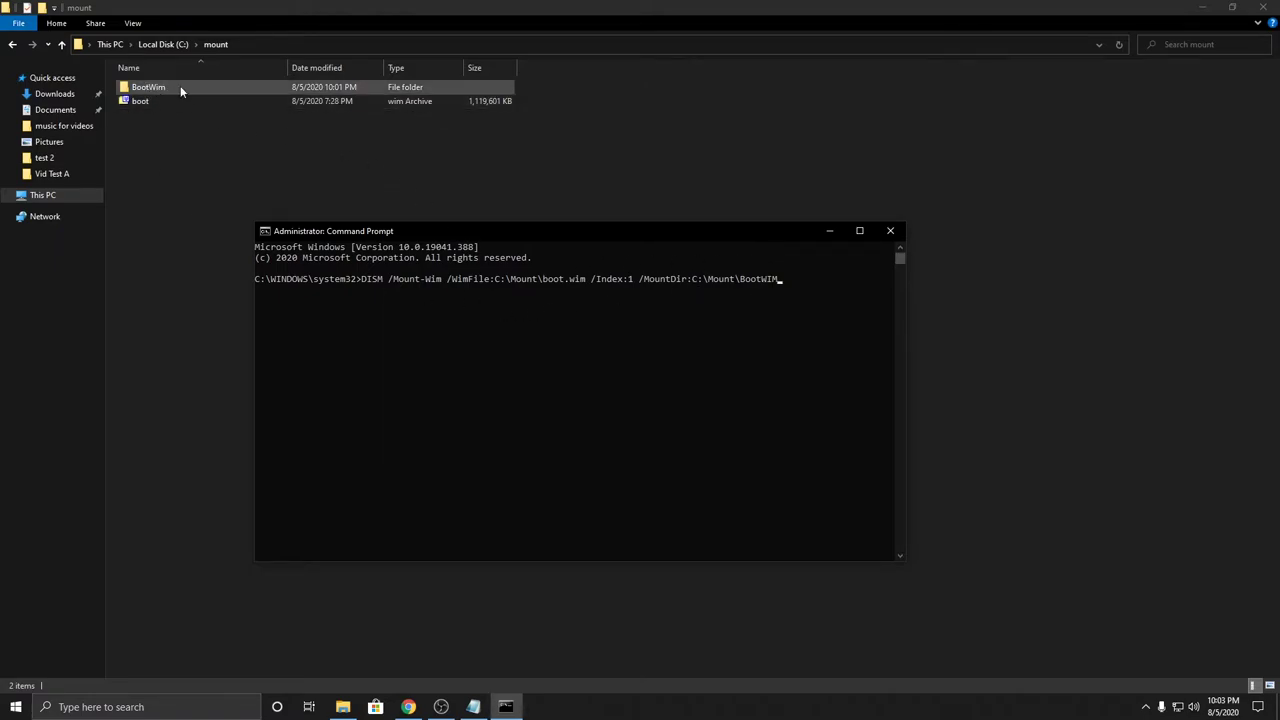
{"action": "key", "text": "Return"}
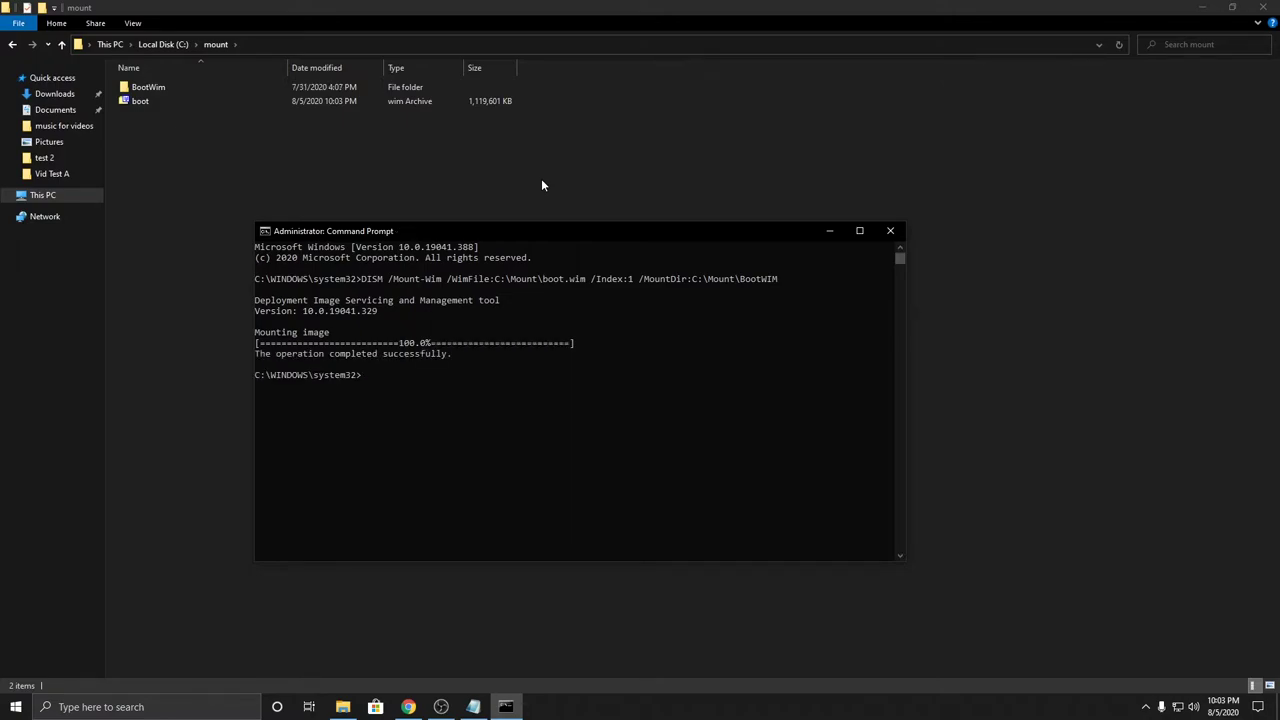
{"action": "double_click", "coordinate": [164, 91]}
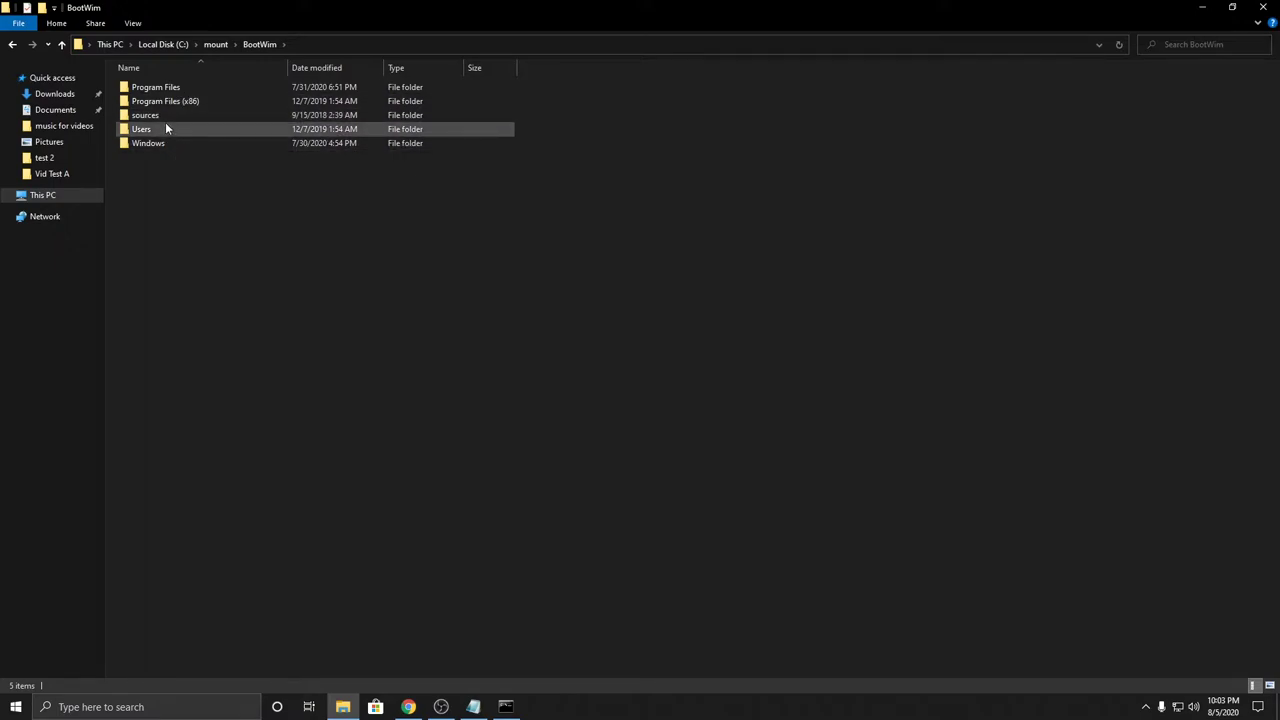
{"action": "double_click", "coordinate": [159, 144]}
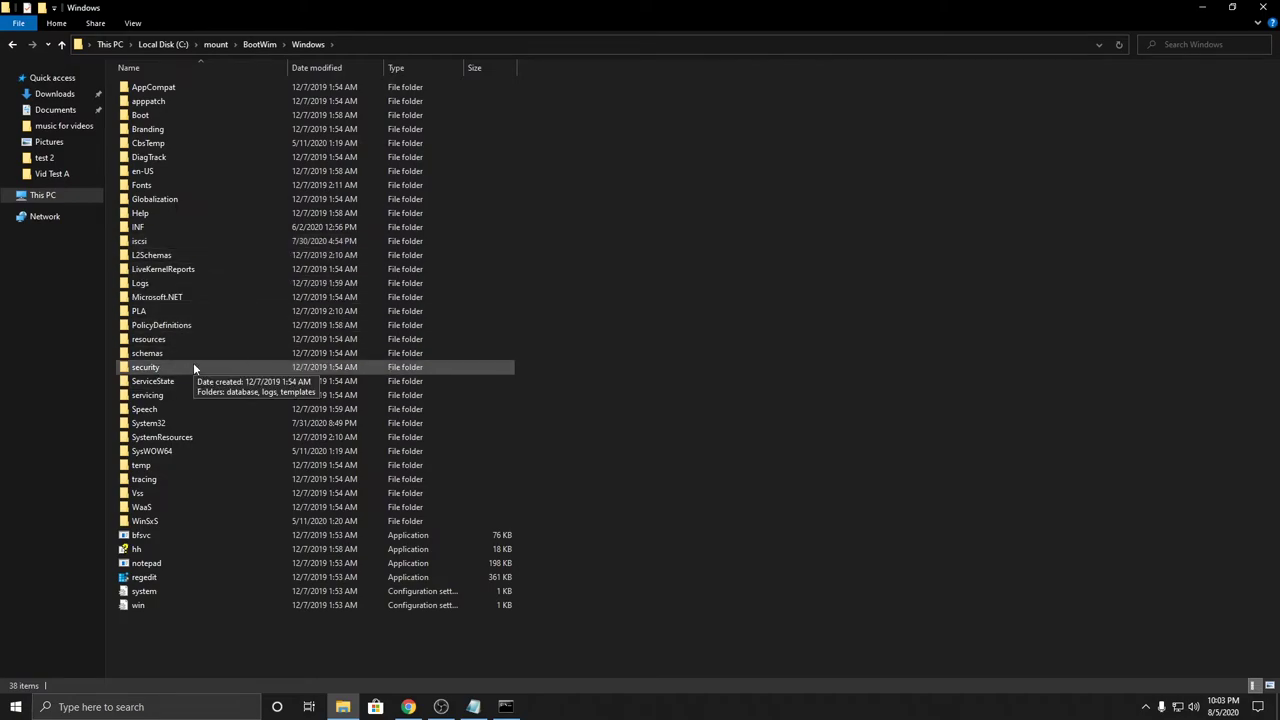
{"action": "double_click", "coordinate": [169, 423]}
{"action": "scroll", "coordinate": [185, 320], "scroll_direction": "down", "scroll_amount": 10}
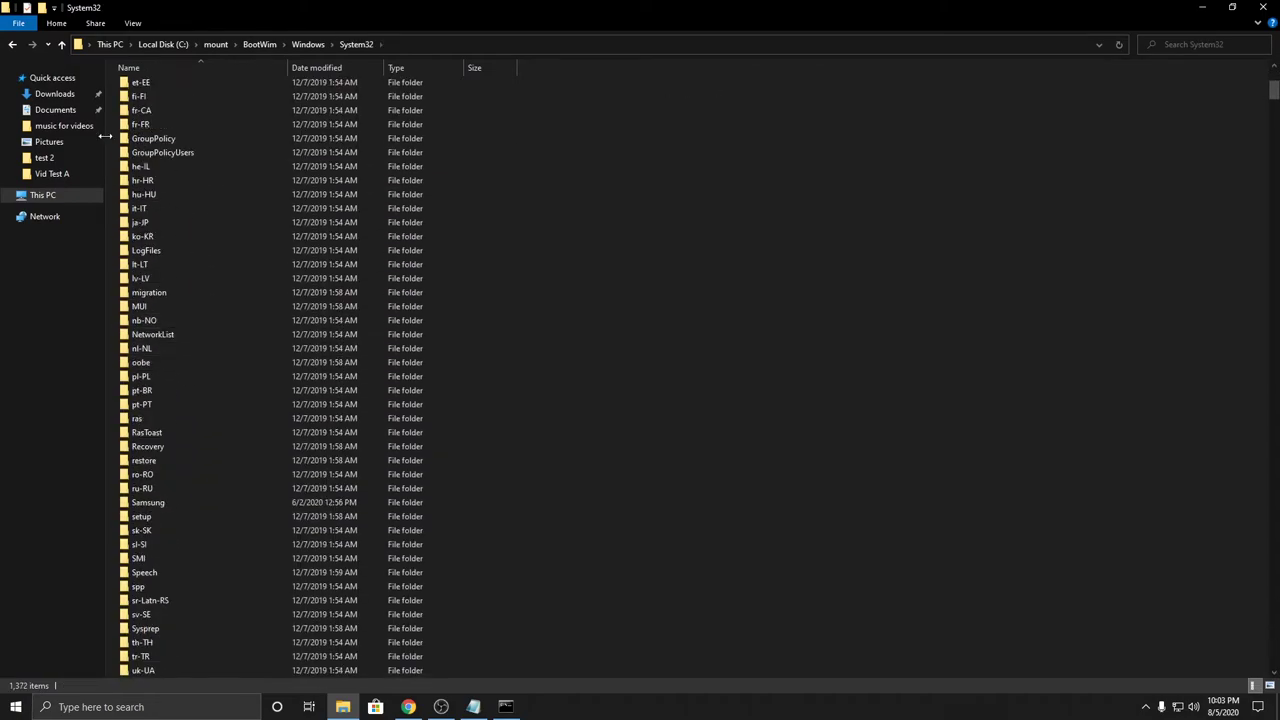
{"action": "left_click", "coordinate": [12, 45]}
{"action": "left_click", "coordinate": [12, 45]}
{"action": "left_click", "coordinate": [12, 45]}
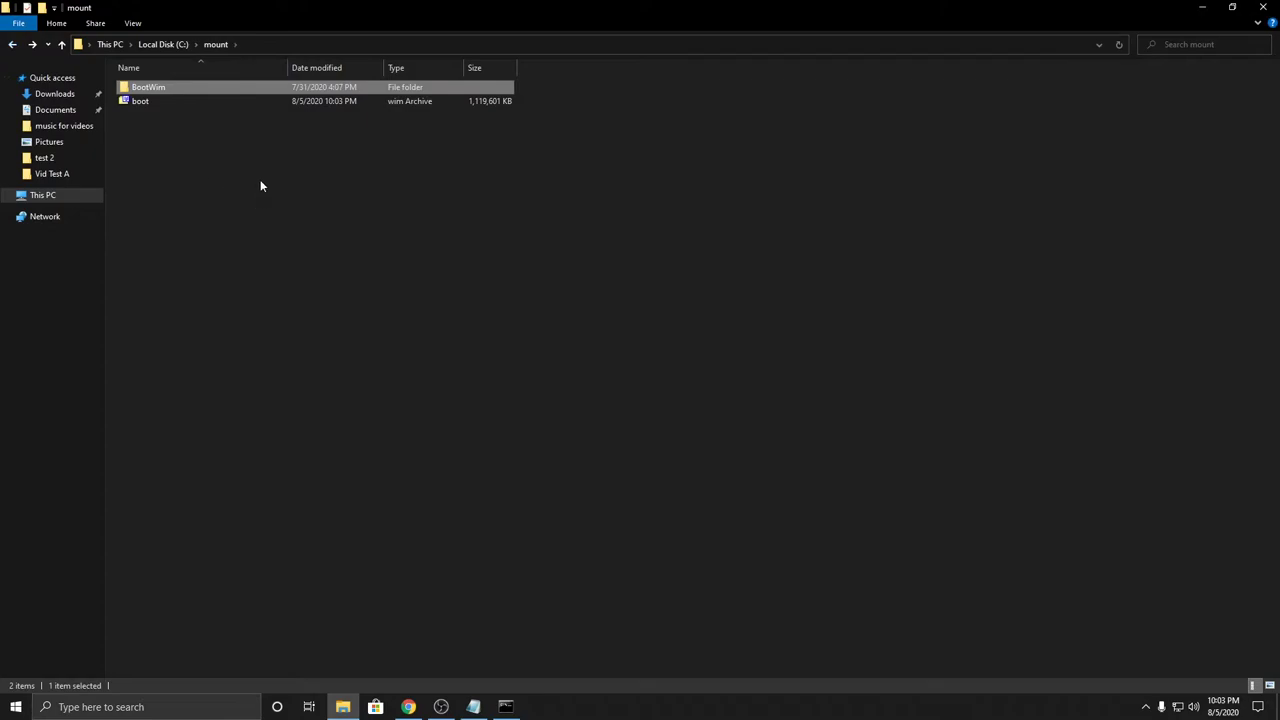
{"action": "left_click", "coordinate": [12, 45]}
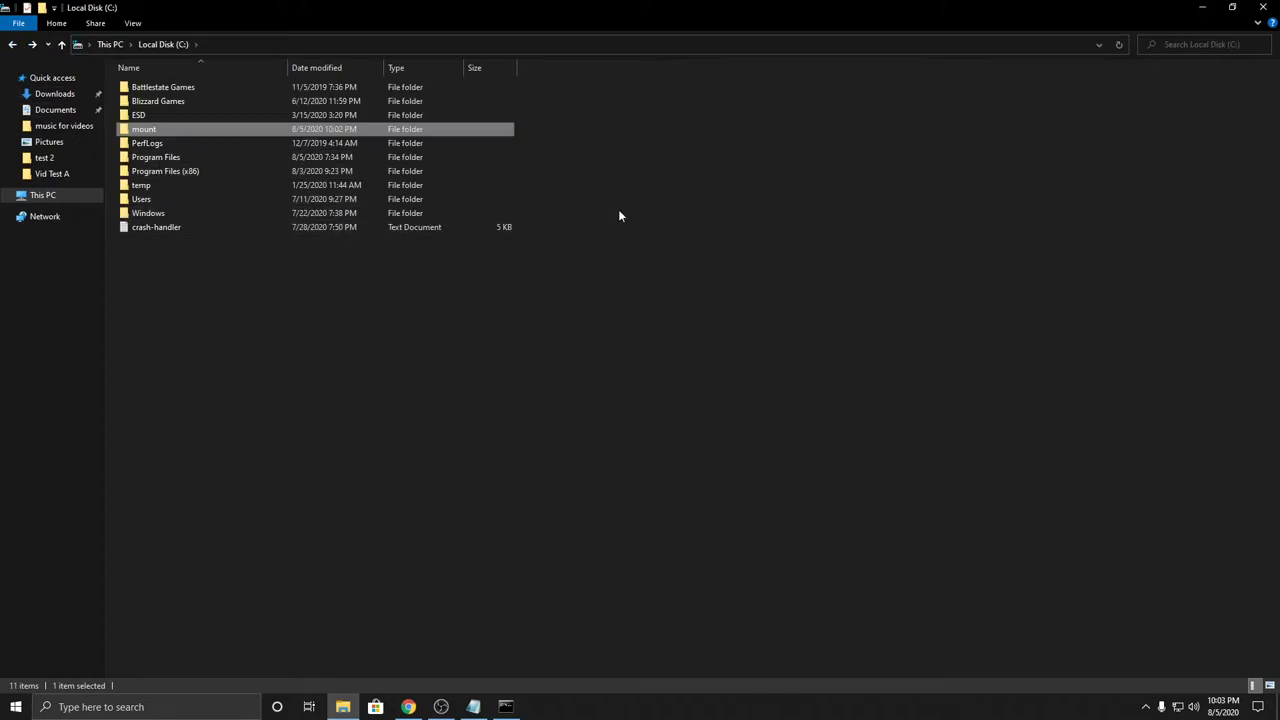
Reopen the mount folder and bring the administrator Command Prompt to the front
{"action": "double_click", "coordinate": [150, 129]}
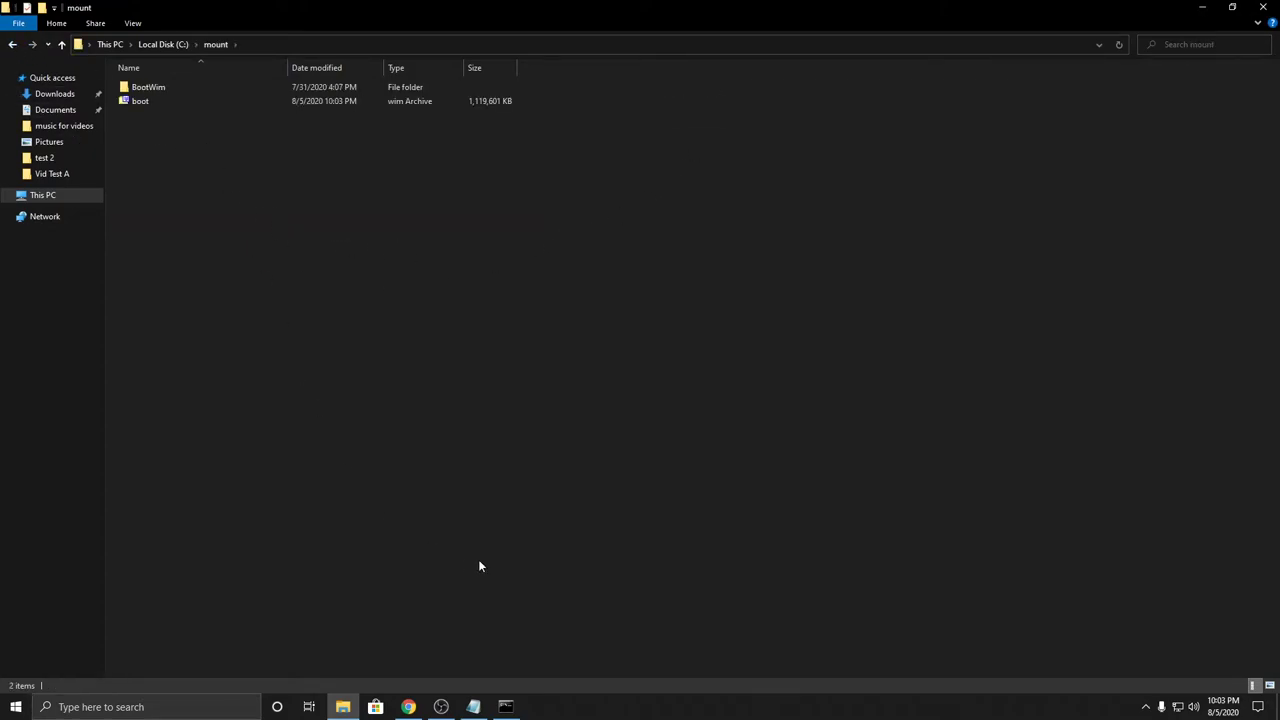
{"action": "left_click", "coordinate": [506, 707]}
{"action": "left_click_drag", "start_coordinate": [559, 240], "coordinate": [616, 245]}
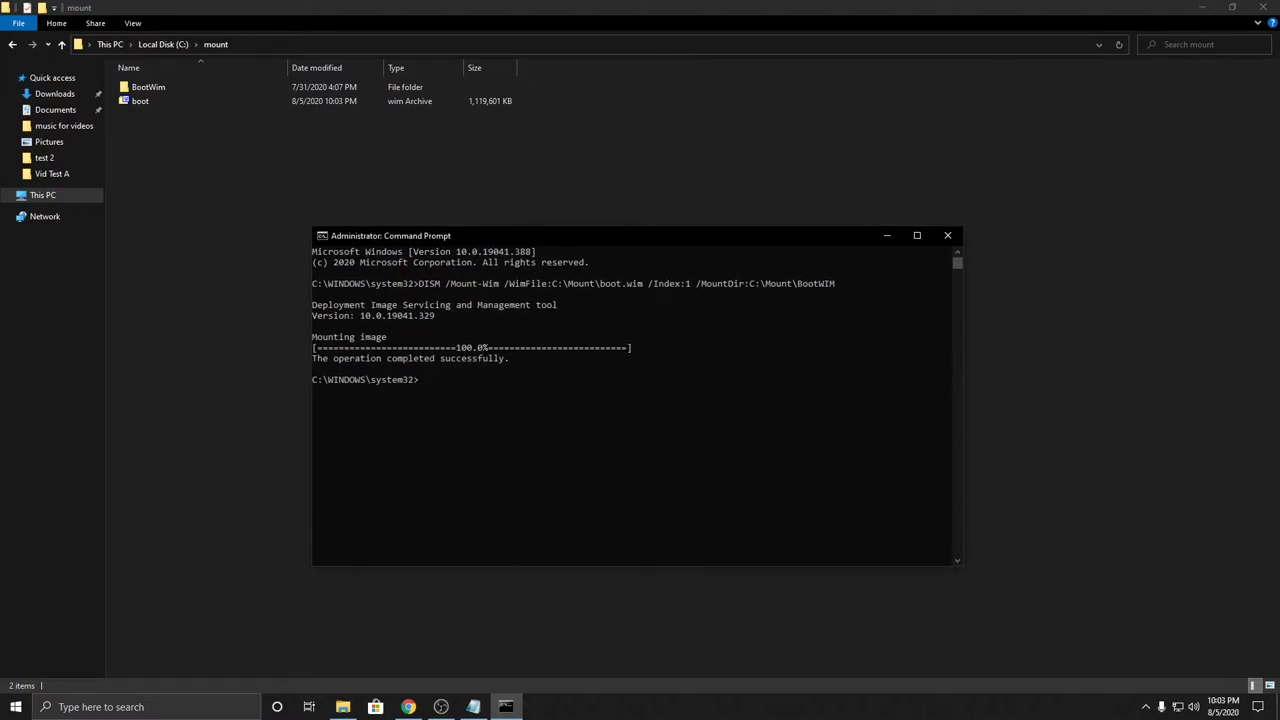
{"action": "left_click", "coordinate": [473, 707]}
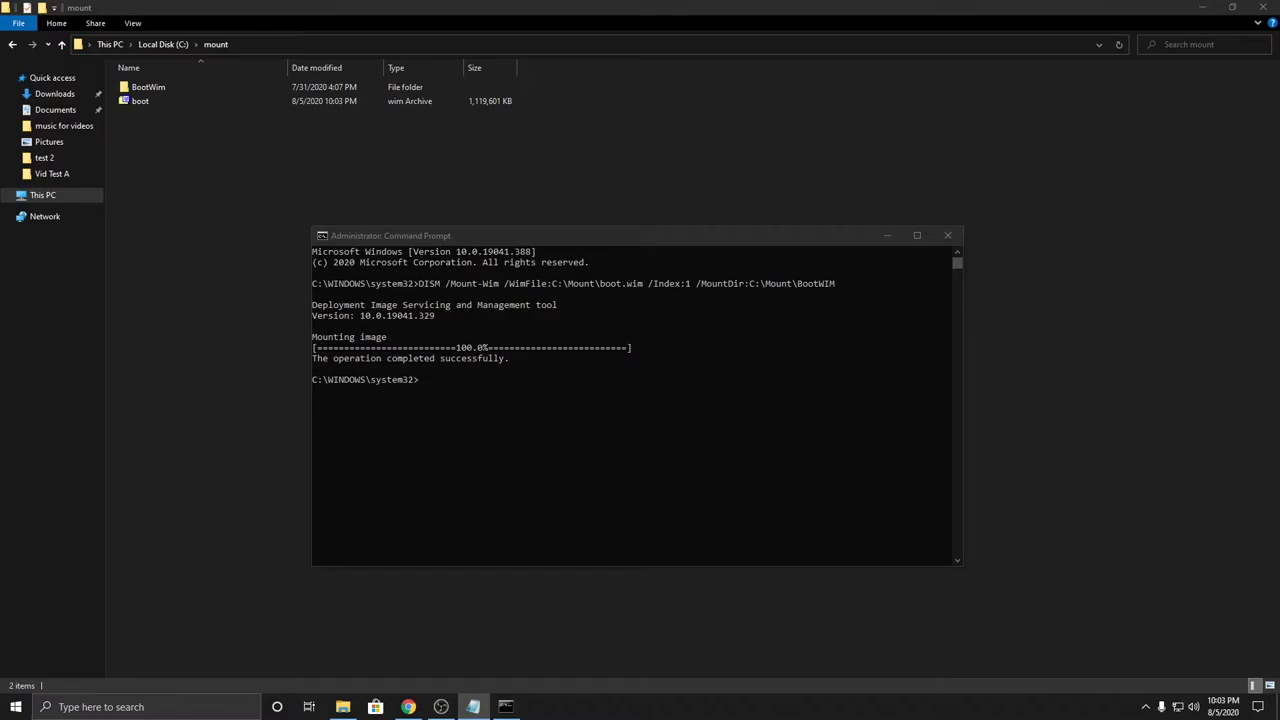
{"action": "left_click", "coordinate": [447, 391]}
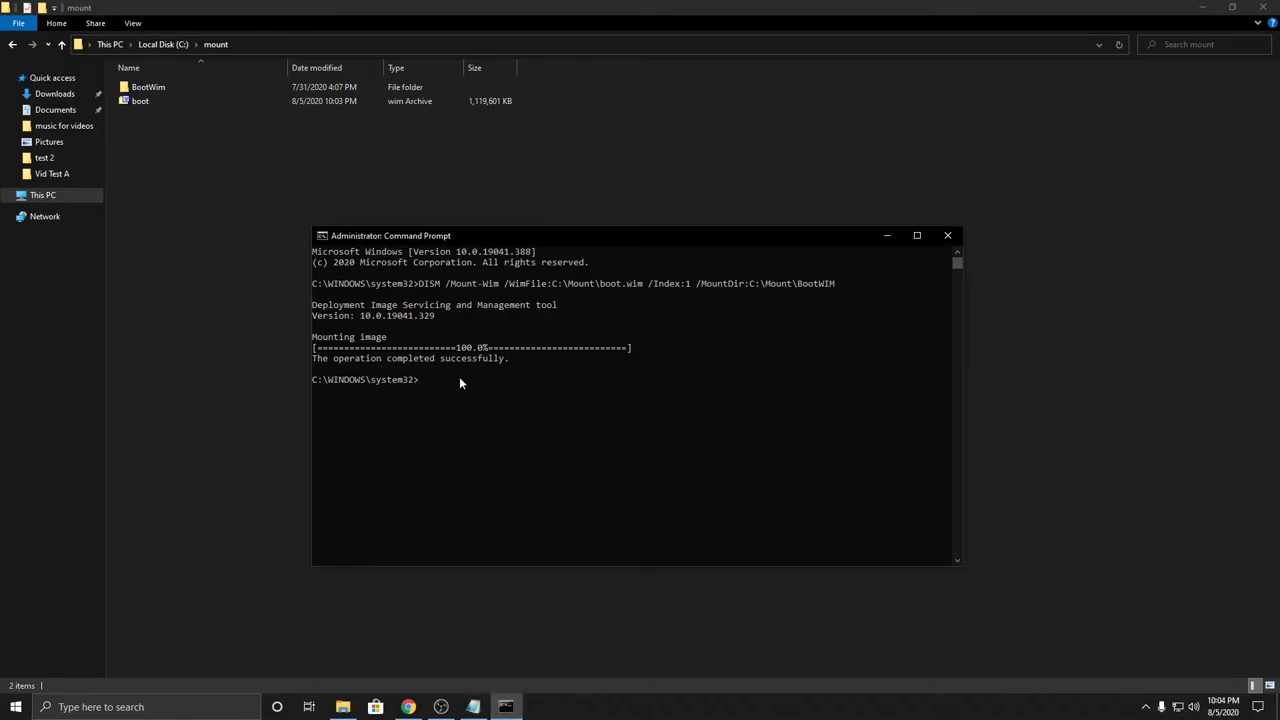
Run DISM /Unmount-Wim /MountDir:C:\Mount\BootWIM /Commit to save and unmount the image
{"action": "type", "text": "DISM /Unmount-Wim /MountDir:C:\\Mount\\BootWIM /Commit"}
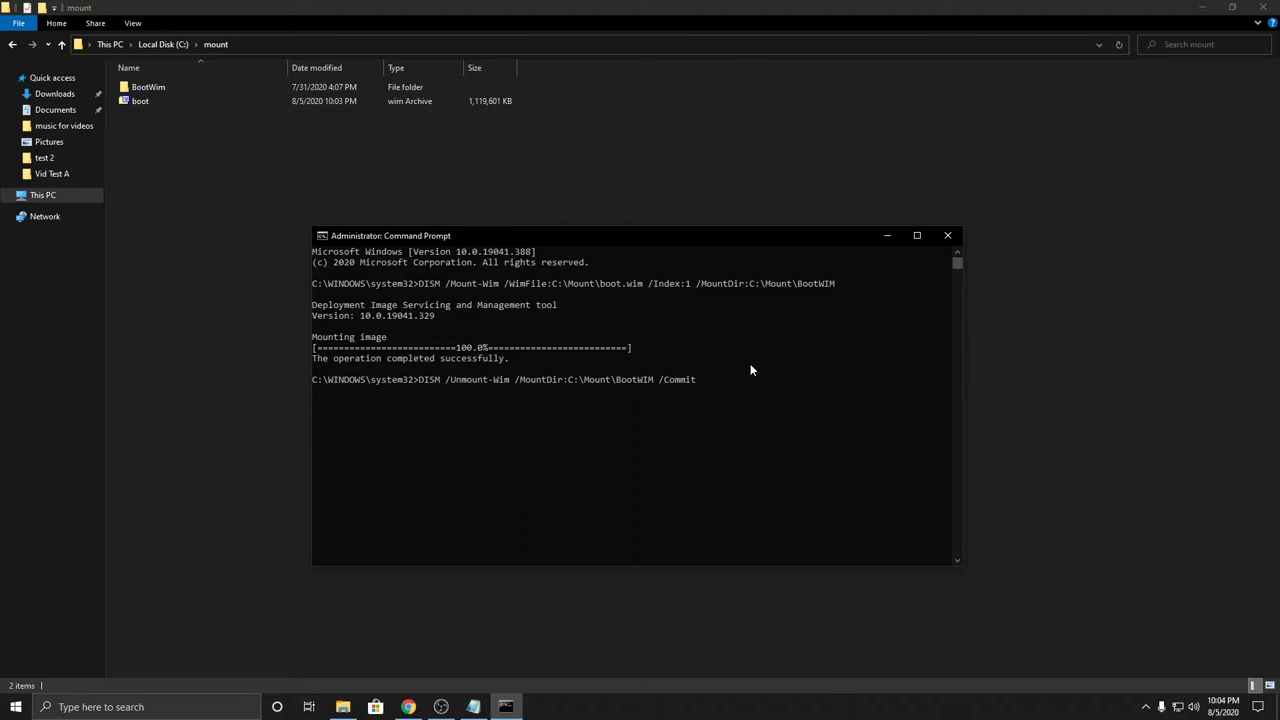
{"action": "key", "text": "BackSpace"}
{"action": "key", "text": "BackSpace"}
{"action": "key", "text": "BackSpace"}
{"action": "key", "text": "BackSpace"}
{"action": "key", "text": "BackSpace"}
{"action": "key", "text": "BackSpace"}
{"action": "type", "text": "Discard"}
{"action": "key", "text": "BackSpace"}
{"action": "key", "text": "BackSpace"}
{"action": "key", "text": "BackSpace"}
{"action": "key", "text": "BackSpace"}
{"action": "key", "text": "BackSpace"}
{"action": "key", "text": "BackSpace"}
{"action": "key", "text": "BackSpace"}
{"action": "type", "text": "Commit"}
{"action": "key", "text": "Return"}
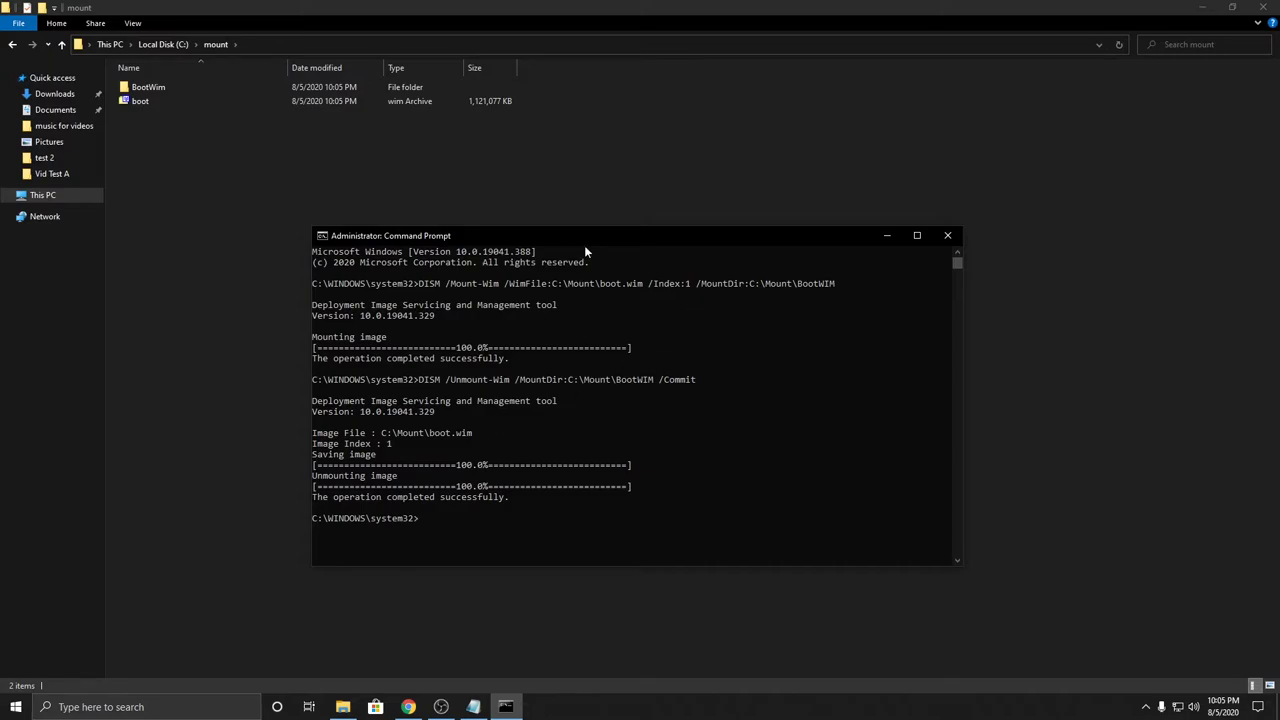
{"action": "left_click_drag", "start_coordinate": [584, 240], "coordinate": [636, 245]}
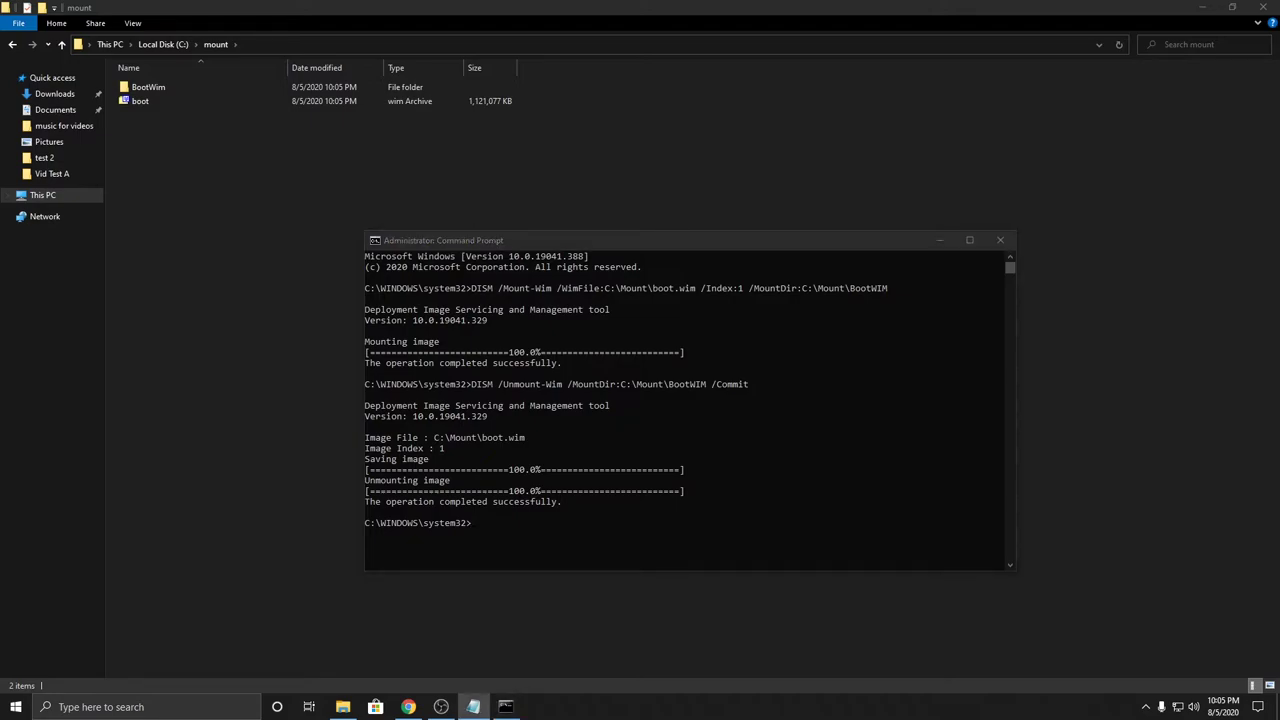
Rerun the earlier DISM mount command to remount boot.wim into BootWIM
{"action": "left_click", "coordinate": [506, 521]}
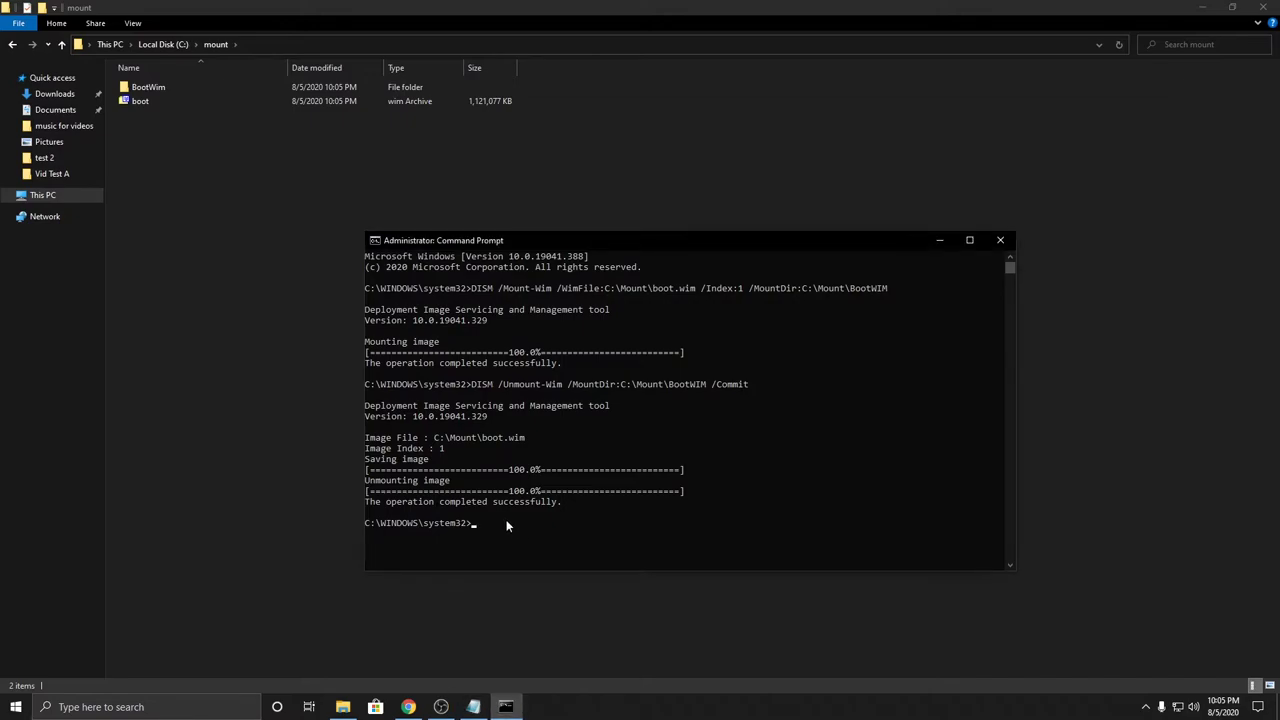
{"action": "key", "text": "Up"}
{"action": "key", "text": "Up"}
{"action": "key", "text": "Return"}
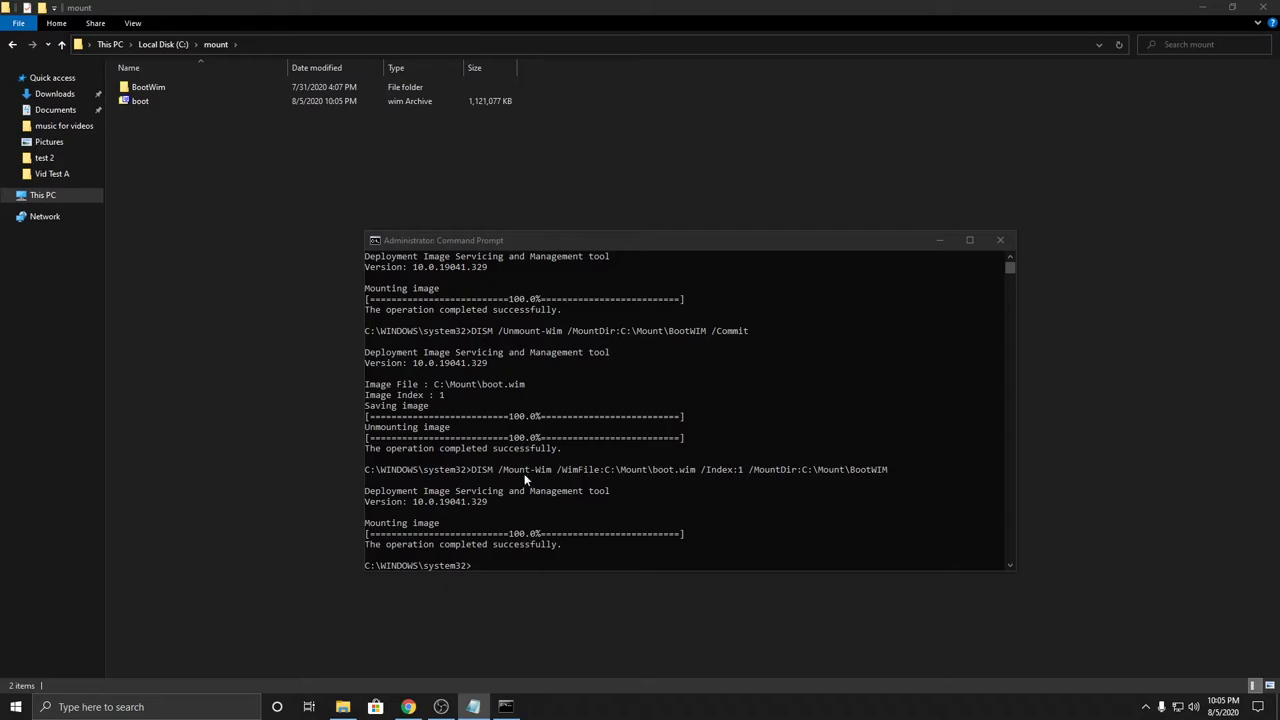
Run DISM /Unmount-Wim on BootWIM with /Discard instead of /Commit
{"action": "left_click", "coordinate": [506, 562]}
{"action": "key", "text": "Up"}
{"action": "key", "text": "Up"}
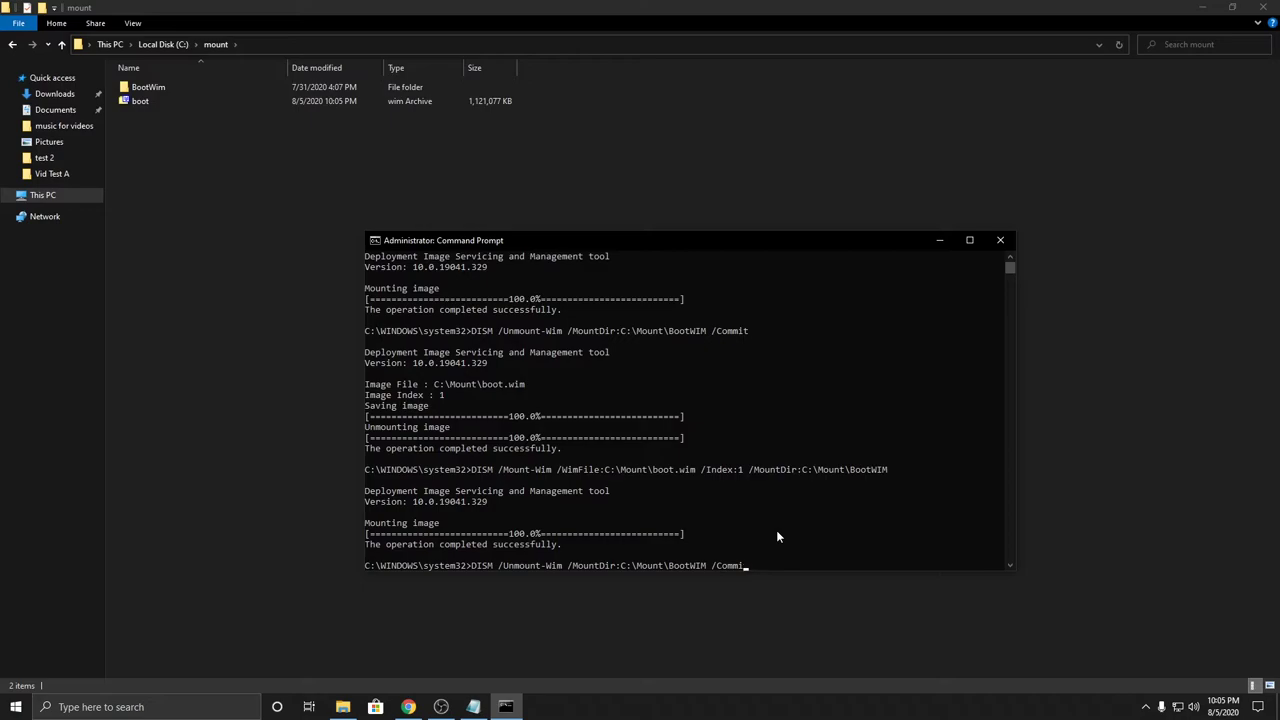
{"action": "key", "text": "BackSpace"}
{"action": "key", "text": "BackSpace"}
{"action": "key", "text": "BackSpace"}
{"action": "key", "text": "BackSpace"}
{"action": "key", "text": "BackSpace"}
{"action": "type", "text": "Discard"}
{"action": "key", "text": "Return"}
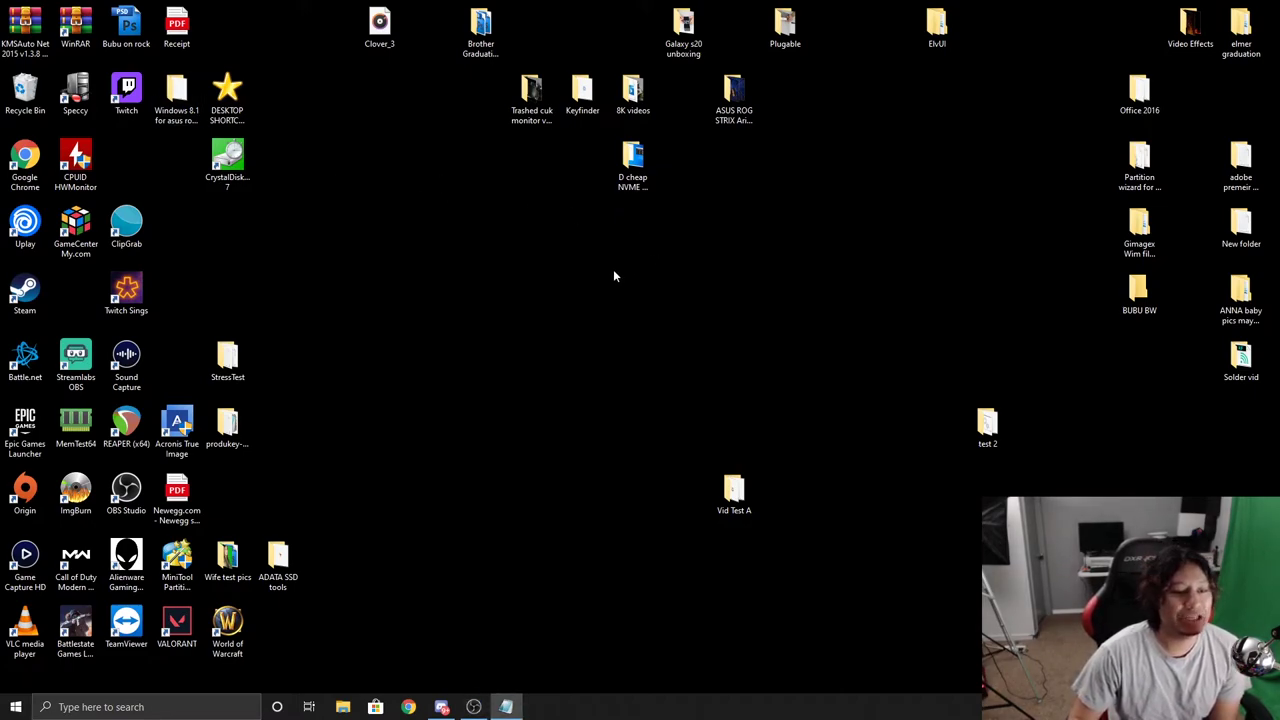
Open Chrome, go to google.com and search for gimagex
{"action": "left_click", "coordinate": [418, 706]}
{"action": "left_click", "coordinate": [355, 34]}
{"action": "type", "text": "google.com"}
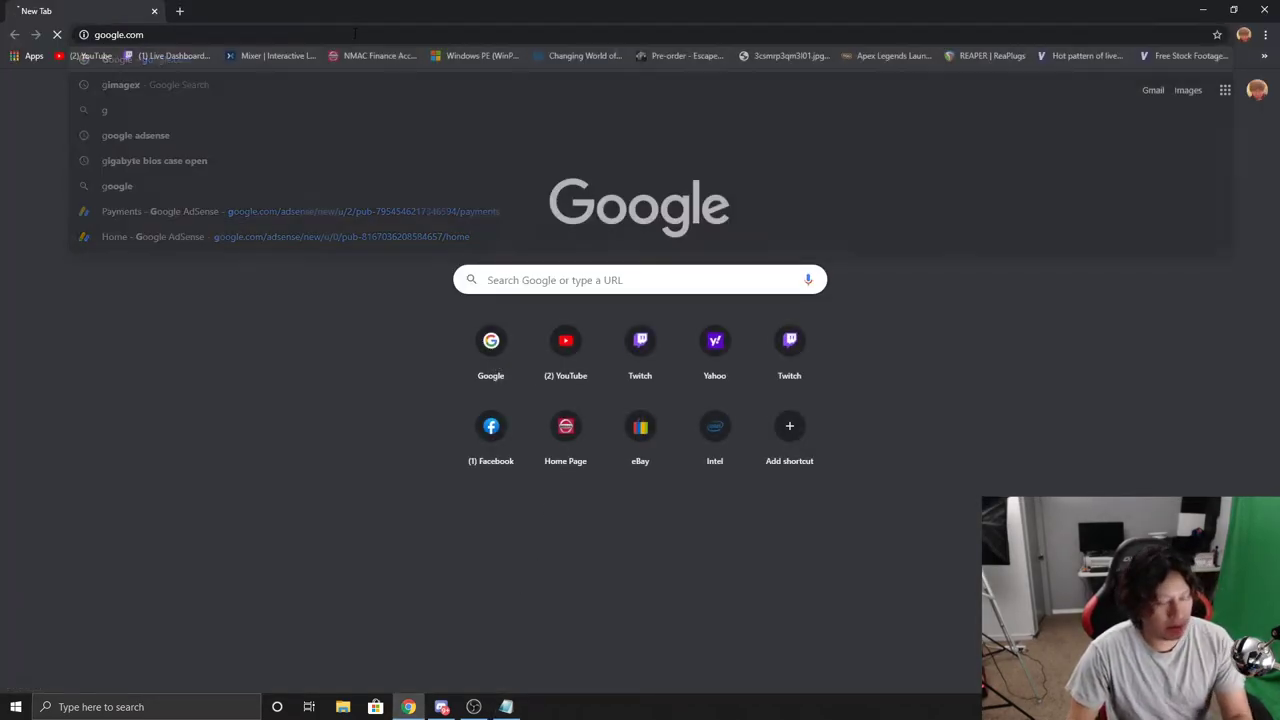
{"action": "key", "text": "Return"}
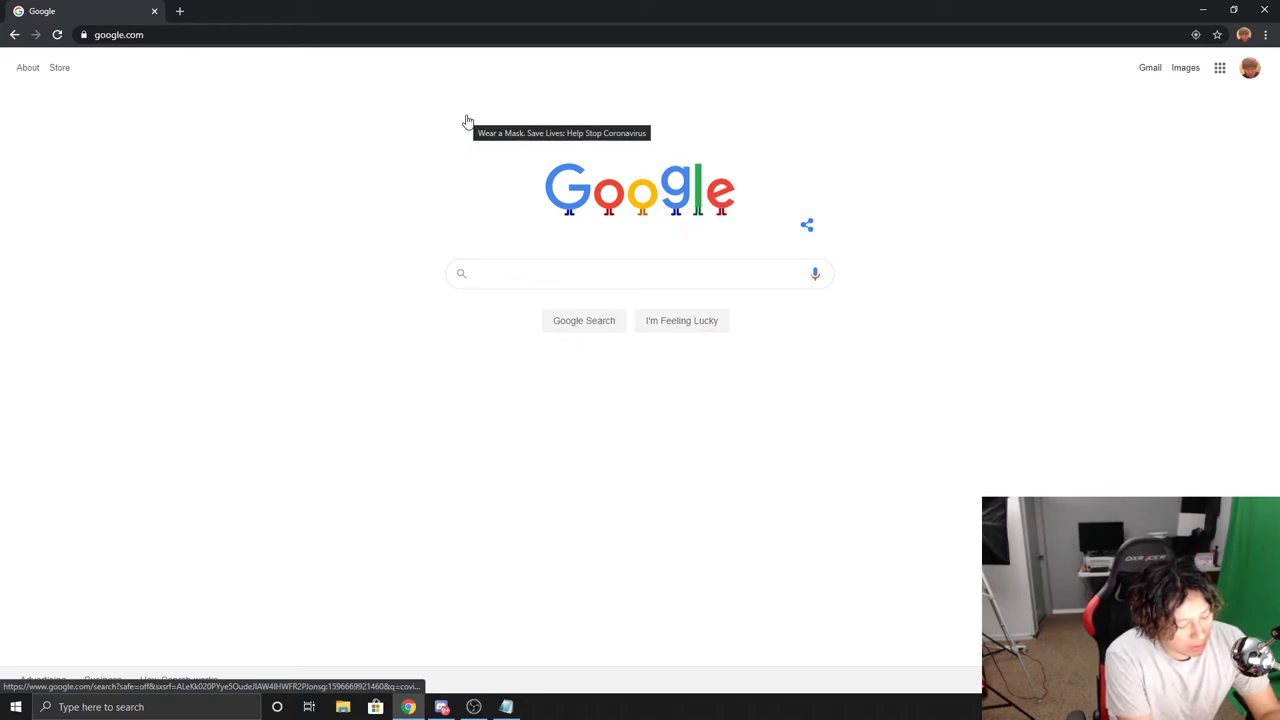
{"action": "type", "text": "gim"}
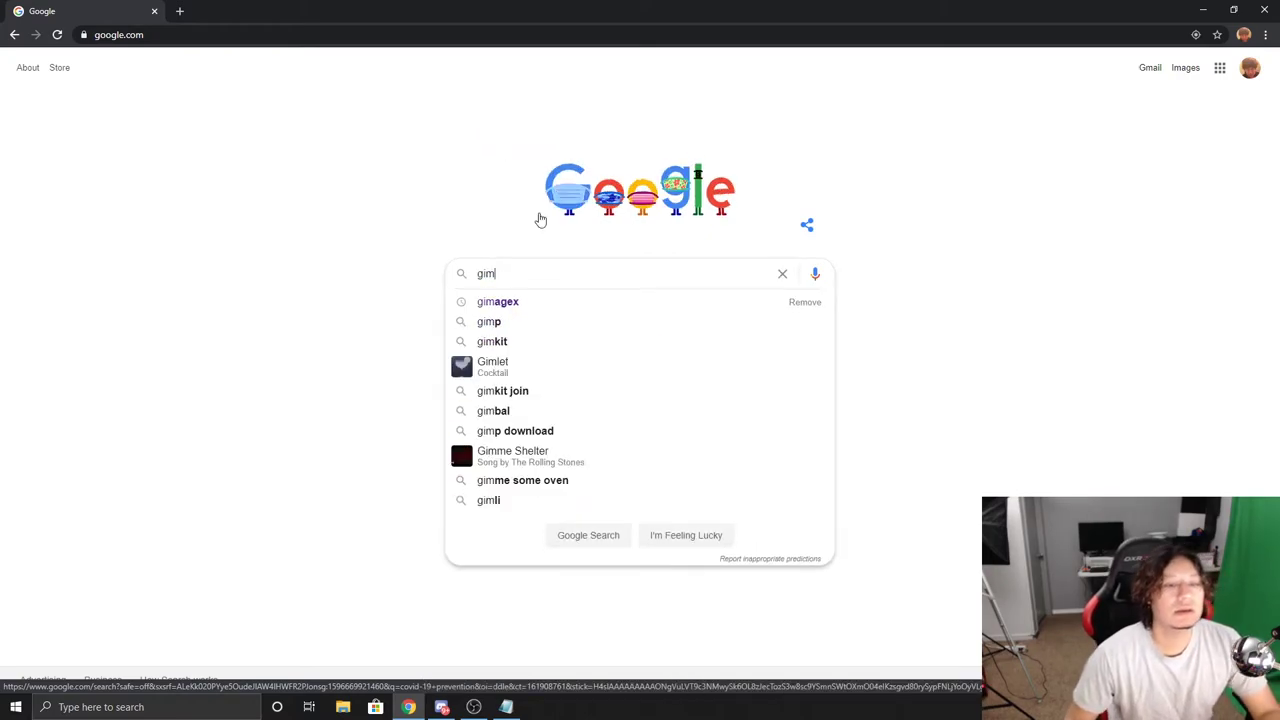
{"action": "left_click", "coordinate": [544, 292]}
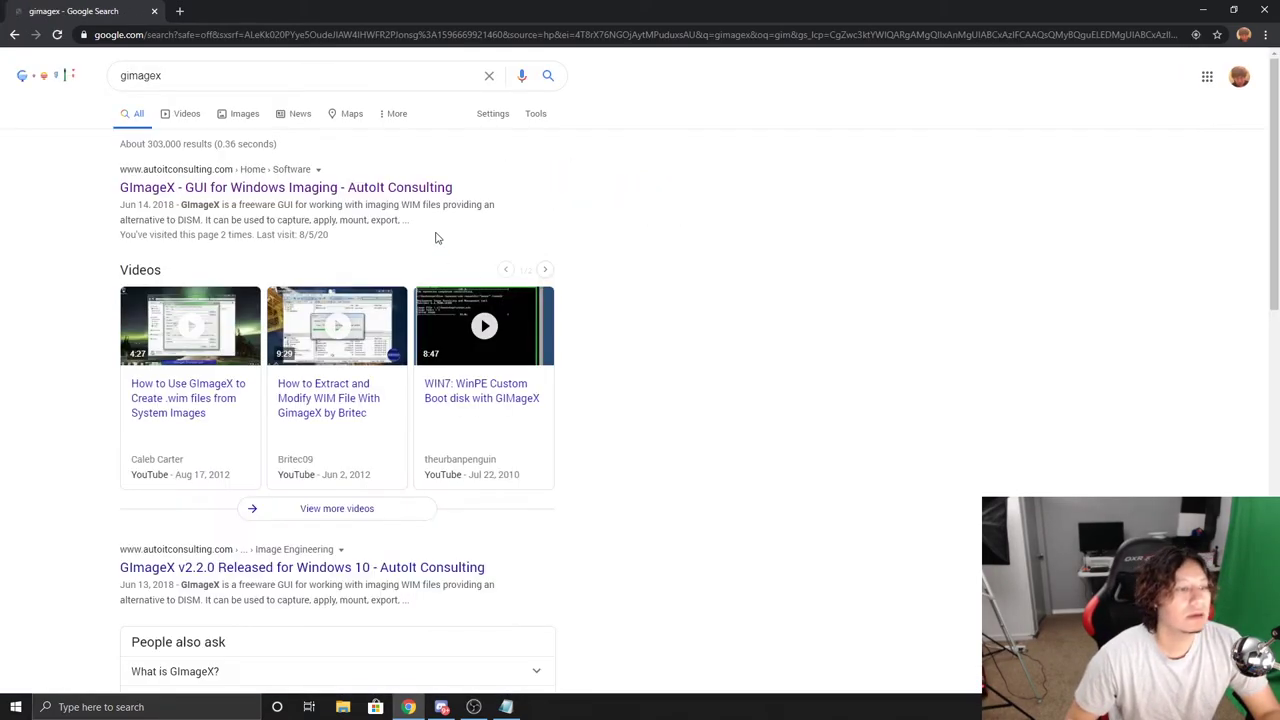
Open AutoIt Consulting's GImageX page and download gimagex.zip from Current Versions
{"action": "left_click", "coordinate": [272, 189]}
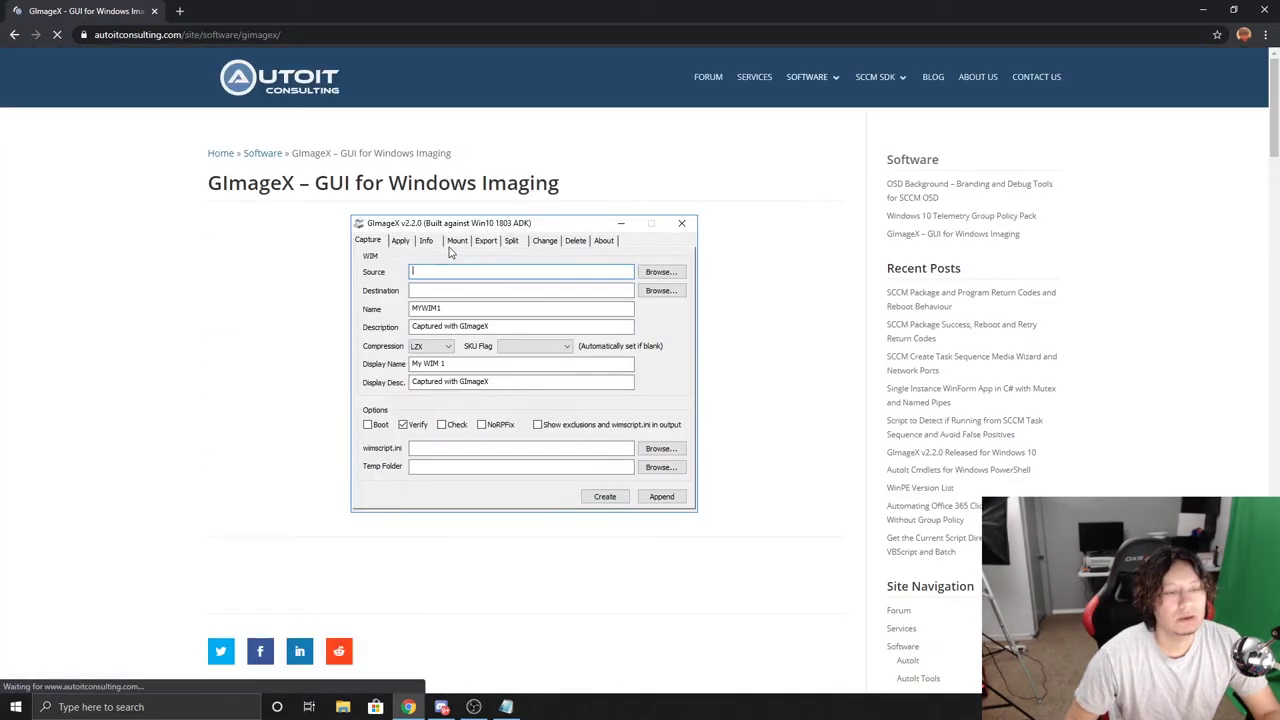
{"action": "scroll", "coordinate": [471, 286], "scroll_direction": "down", "scroll_amount": 5}
{"action": "scroll", "coordinate": [476, 286], "scroll_direction": "down", "scroll_amount": 5}
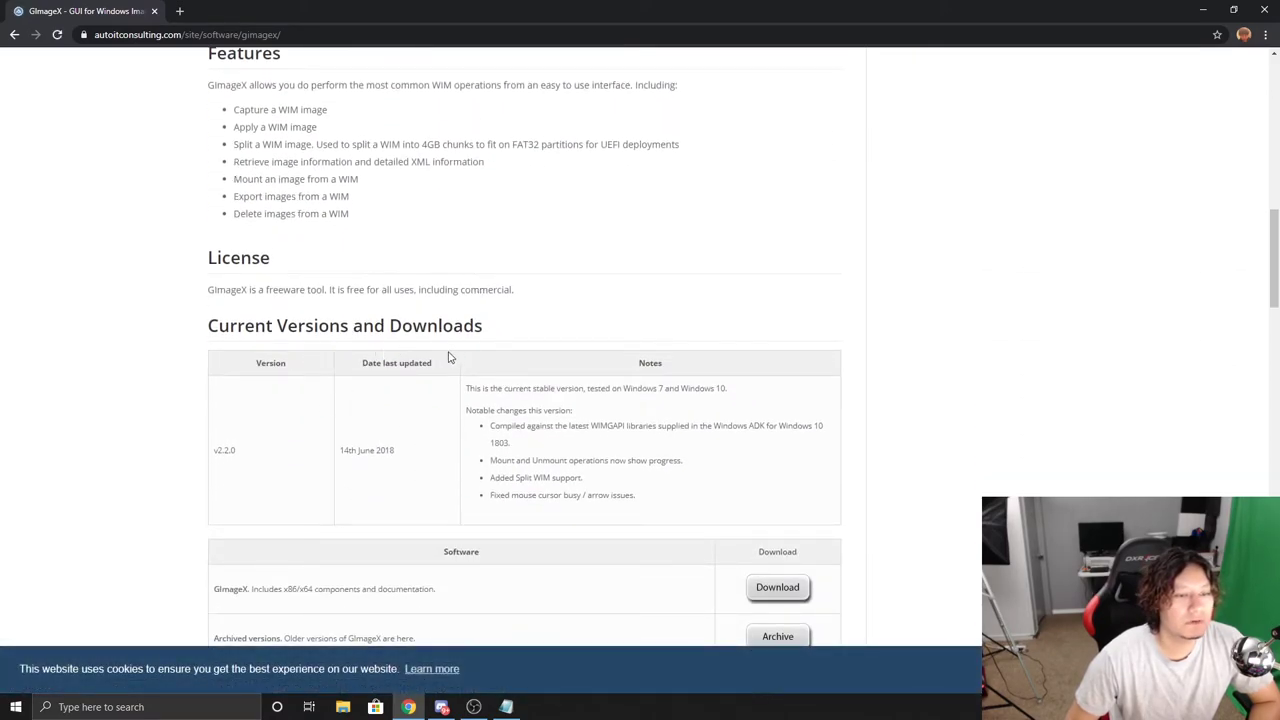
{"action": "scroll", "coordinate": [337, 449], "scroll_direction": "down", "scroll_amount": 2}
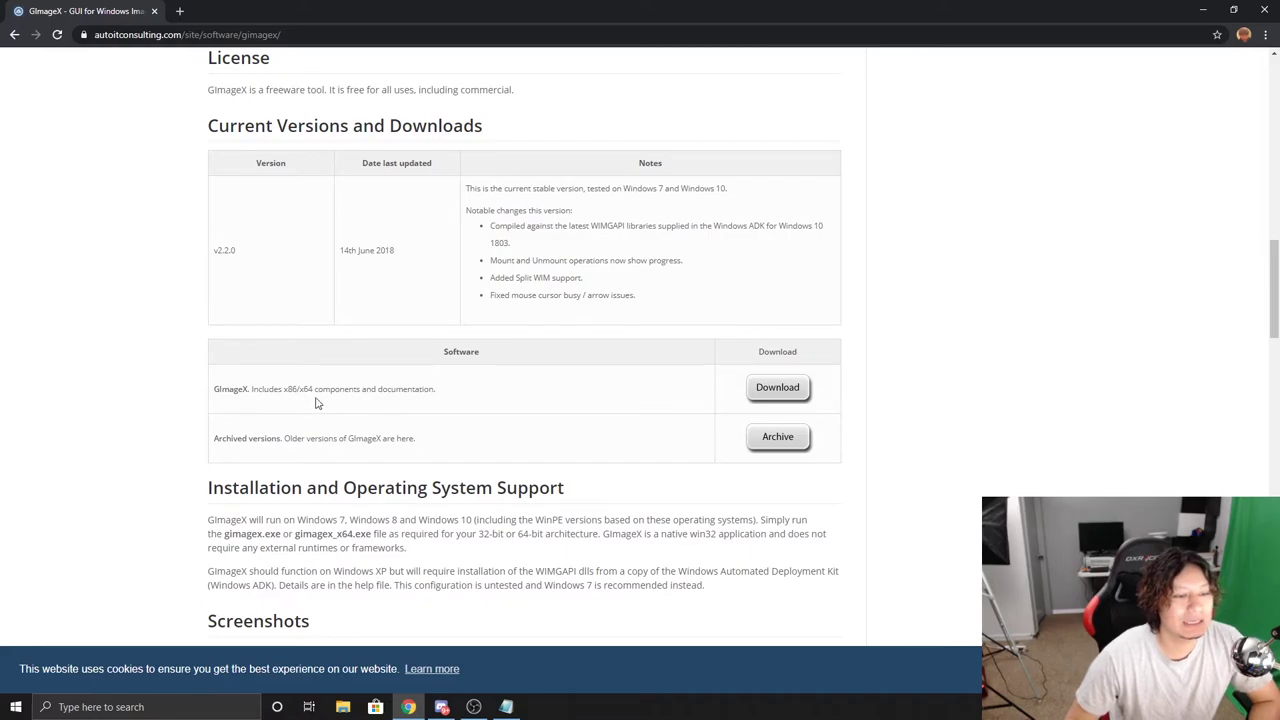
{"action": "left_click", "coordinate": [777, 389]}
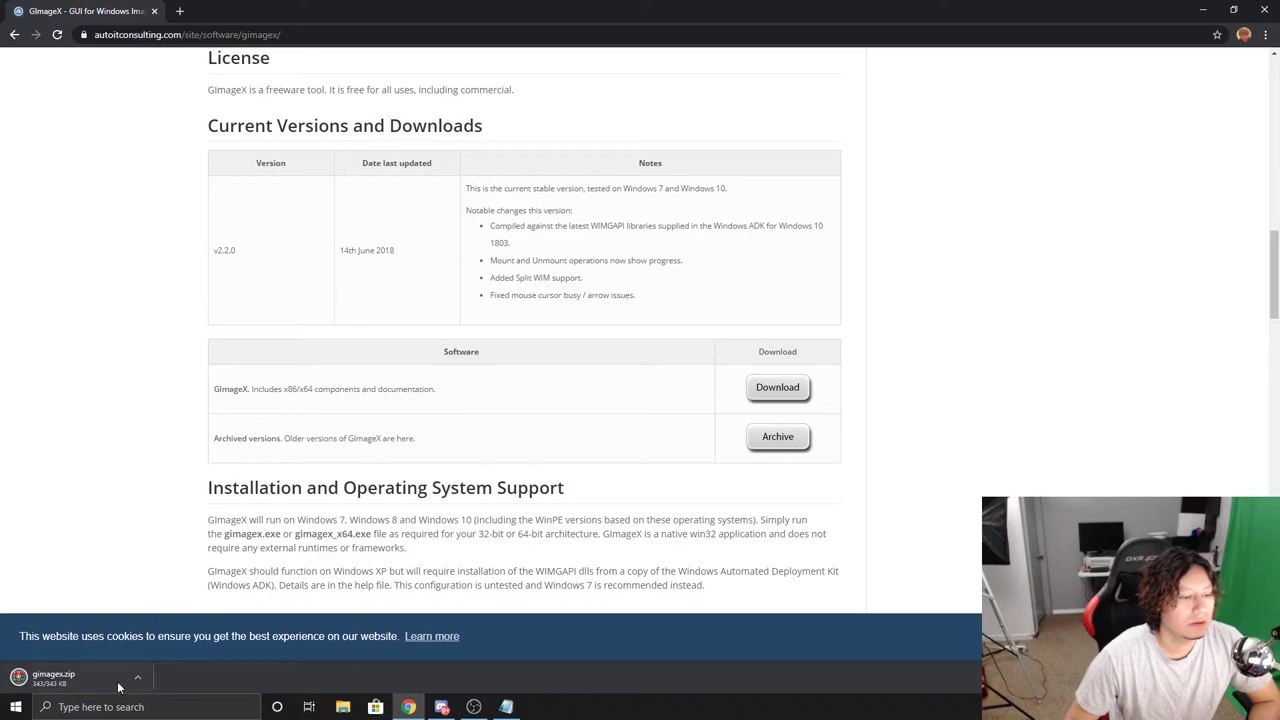
Show gimagex.zip in the Downloads folder and open it in WinRAR, dismissing the licence reminder
{"action": "left_click", "coordinate": [137, 677]}
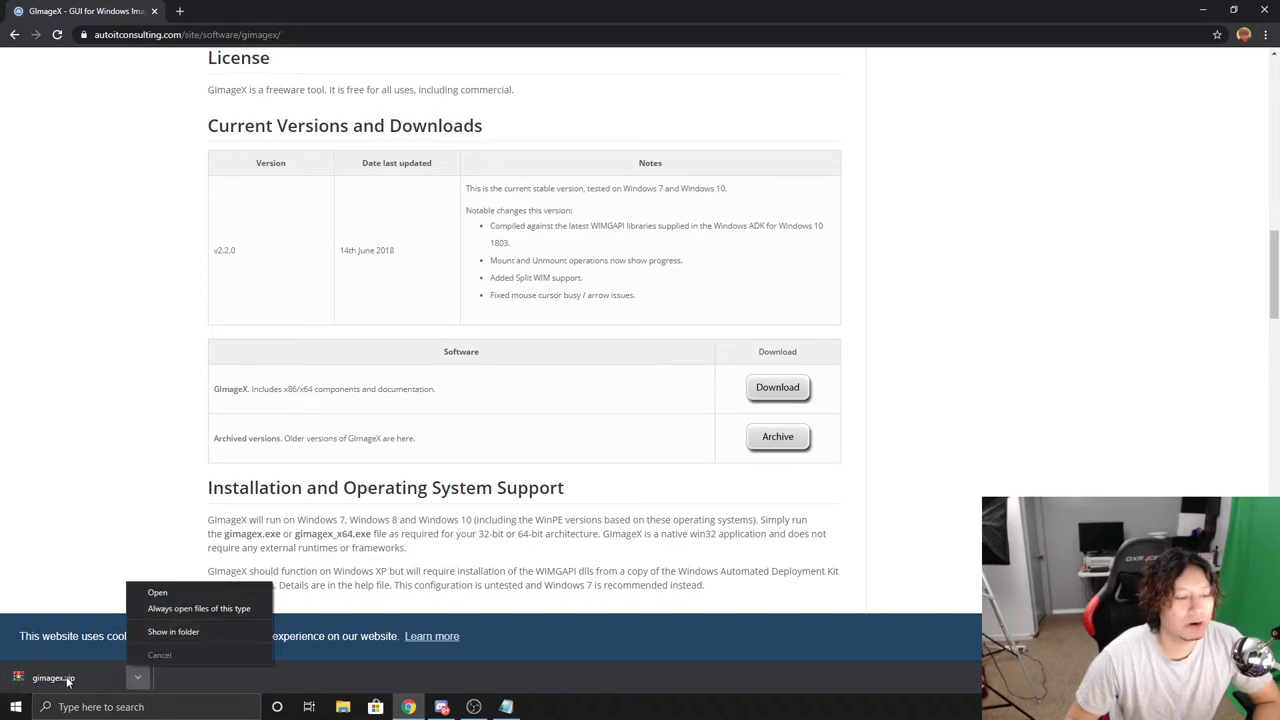
{"action": "left_click", "coordinate": [173, 631]}
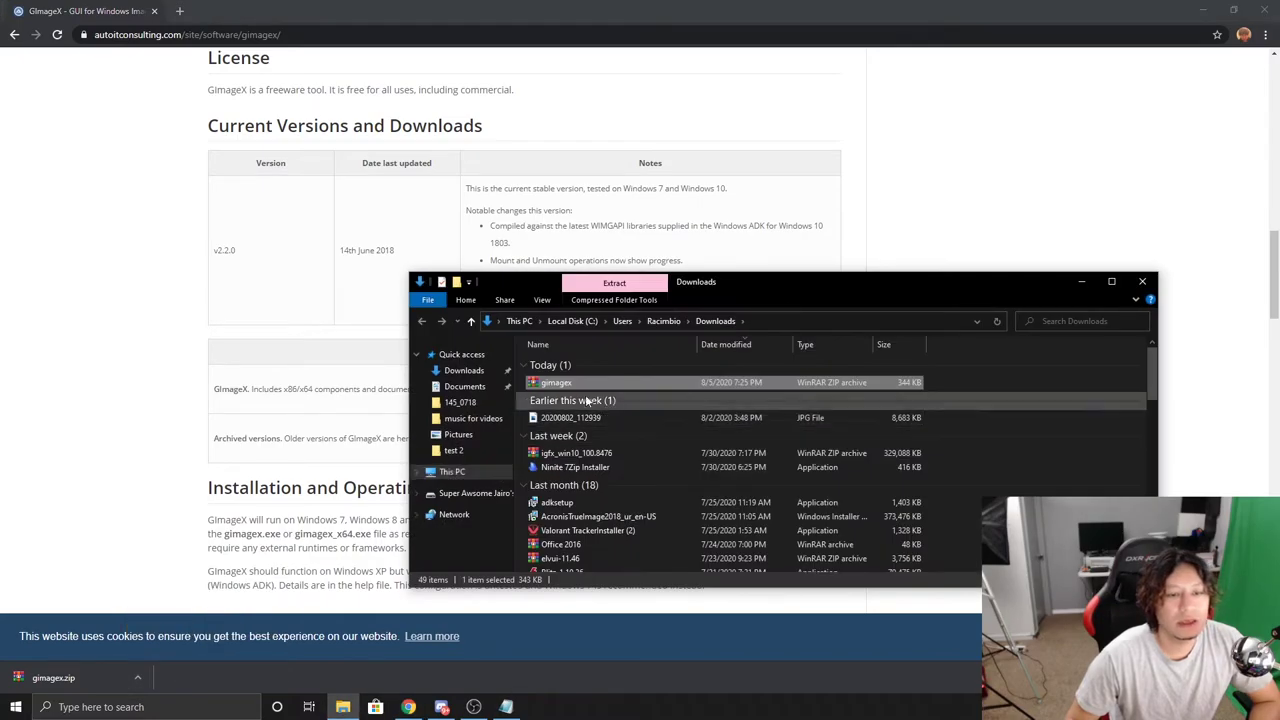
{"action": "double_click", "coordinate": [564, 387]}
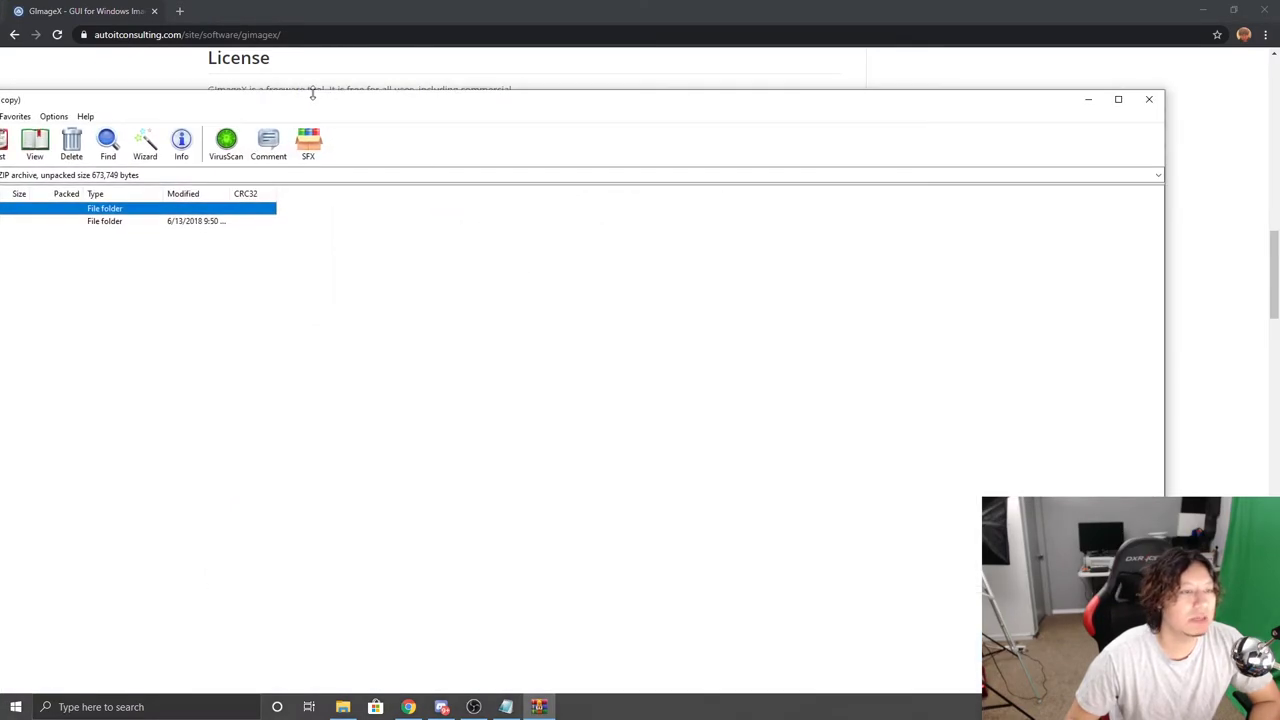
{"action": "left_click_drag", "start_coordinate": [311, 92], "coordinate": [663, 94]}
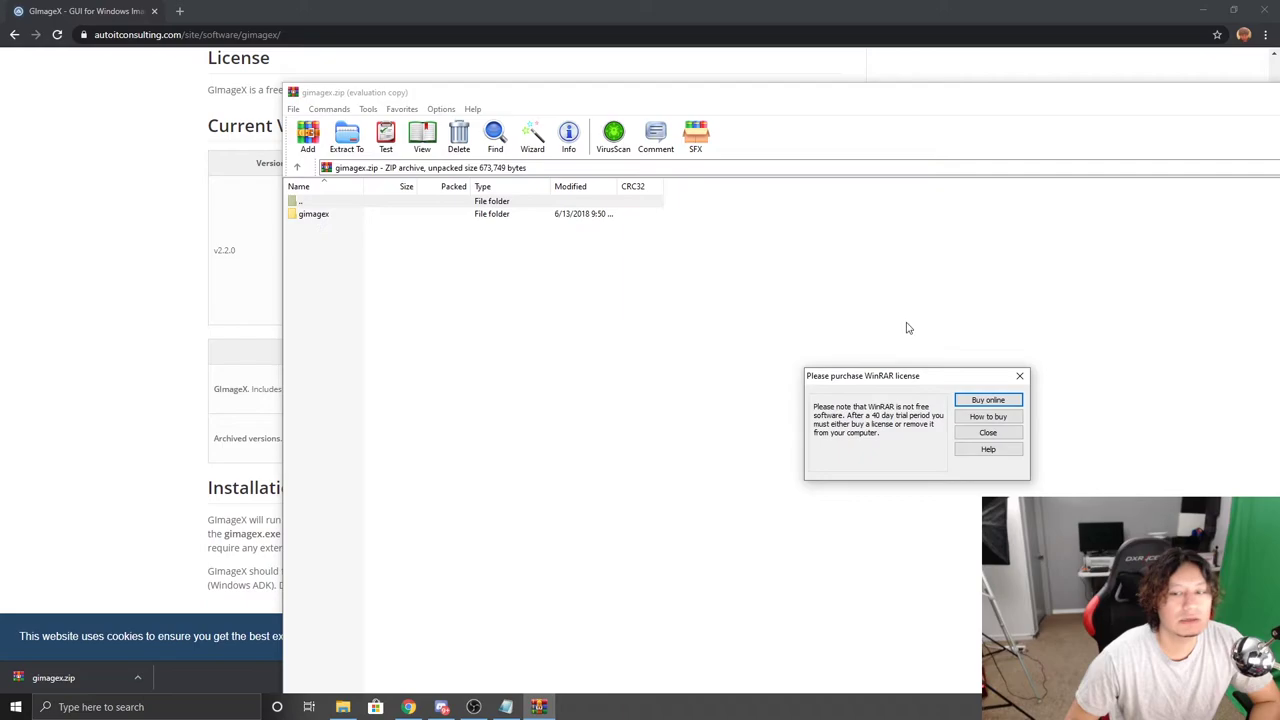
{"action": "left_click", "coordinate": [1008, 373]}
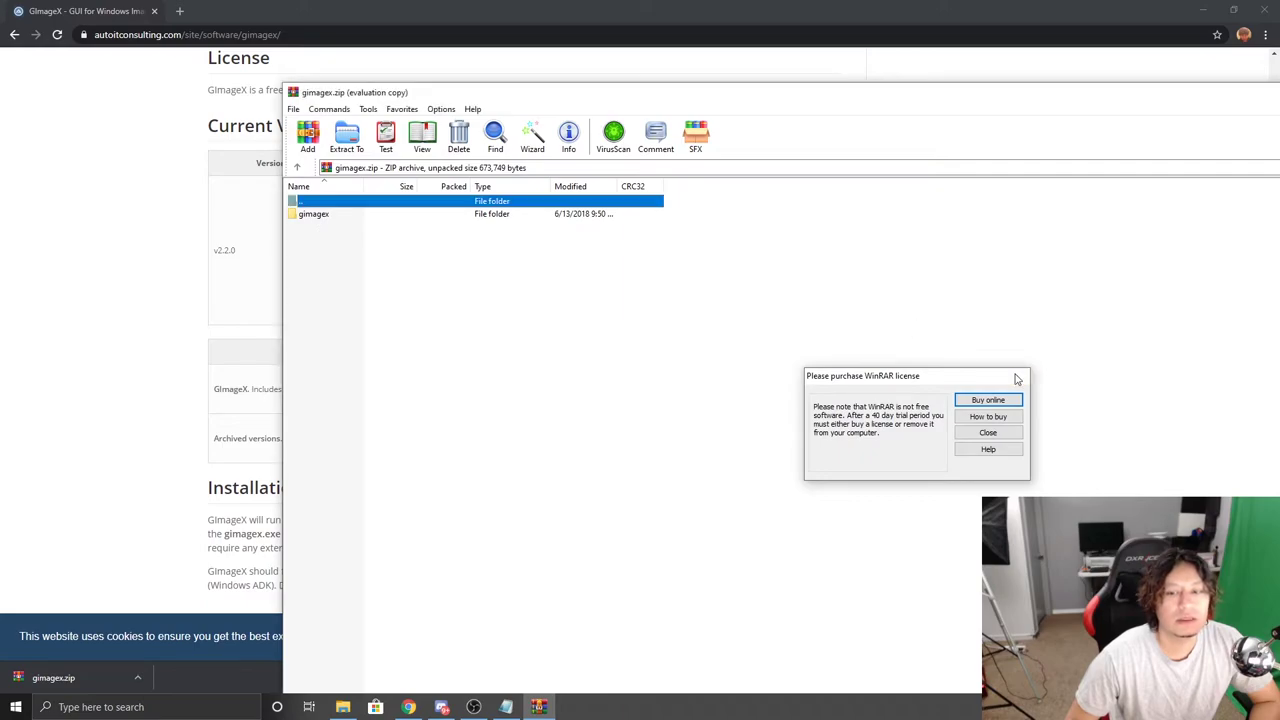
Browse into the gimagex > x64 folder inside the archive
{"action": "double_click", "coordinate": [314, 214]}
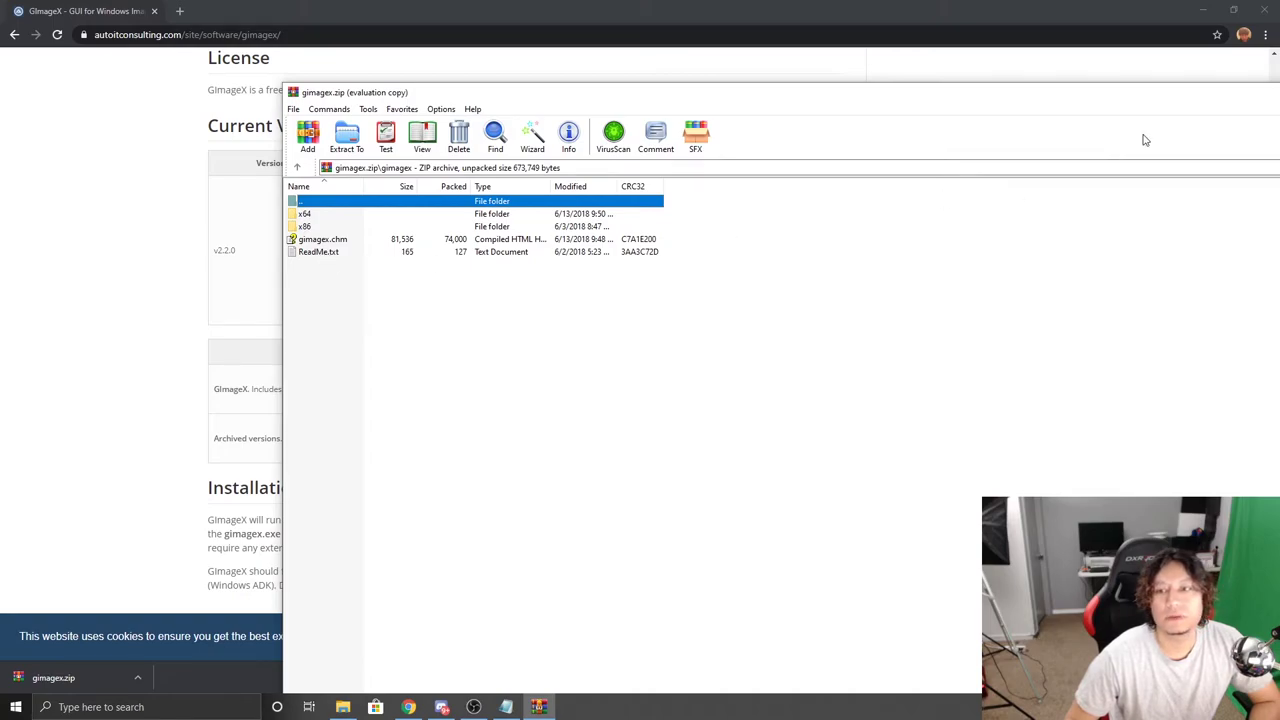
{"action": "left_click", "coordinate": [1139, 75]}
{"action": "scroll", "coordinate": [874, 140], "scroll_direction": "up", "scroll_amount": 1}
{"action": "left_click", "coordinate": [1203, 10]}
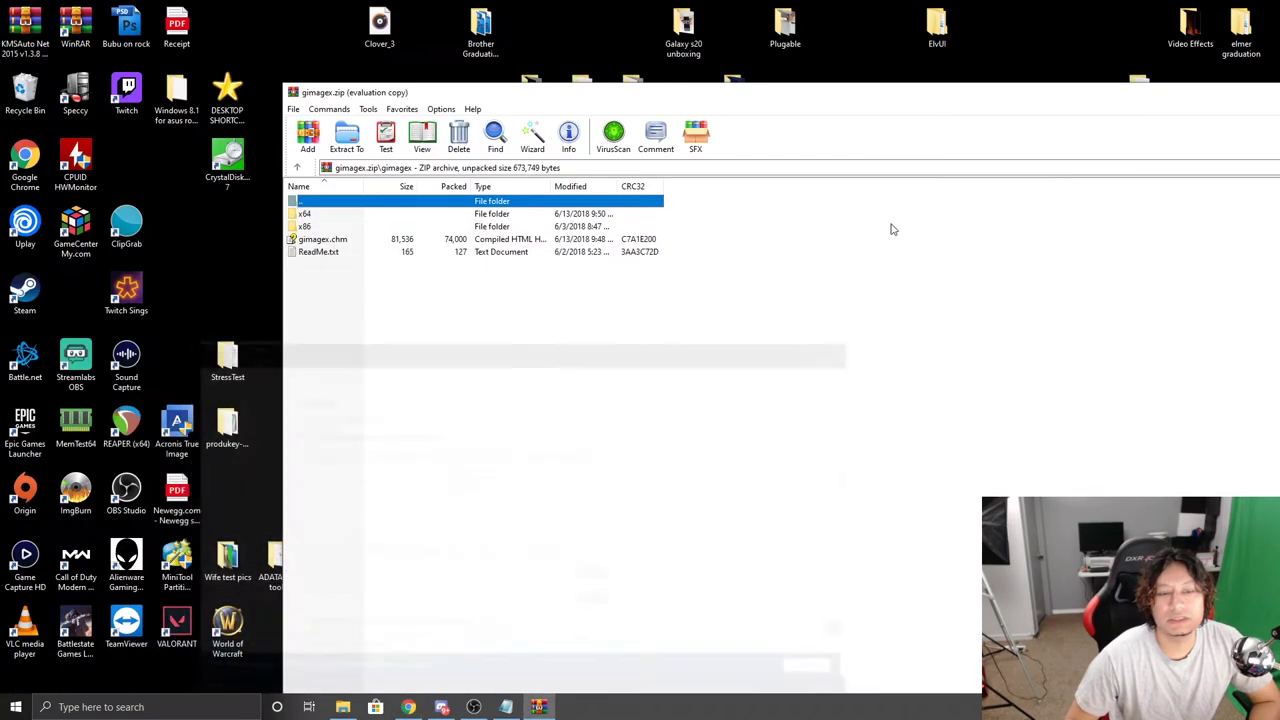
{"action": "left_click_drag", "start_coordinate": [751, 94], "coordinate": [657, 91]}
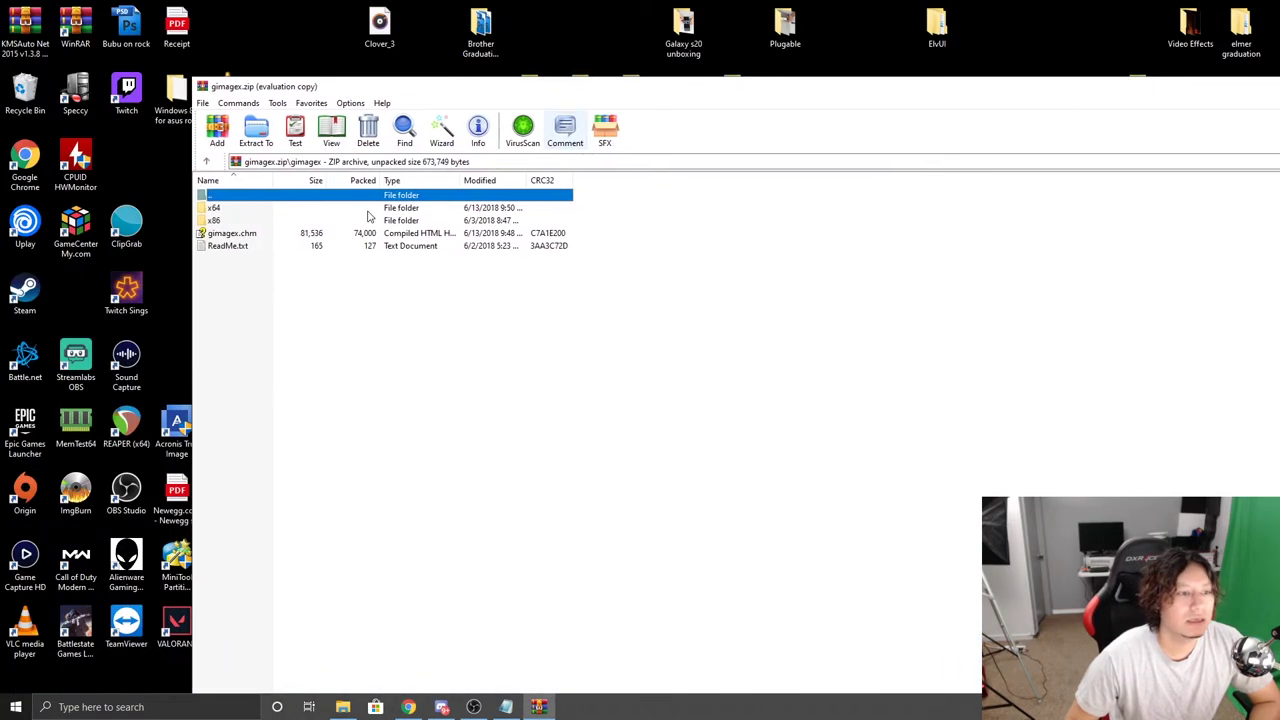
{"action": "double_click", "coordinate": [220, 209]}
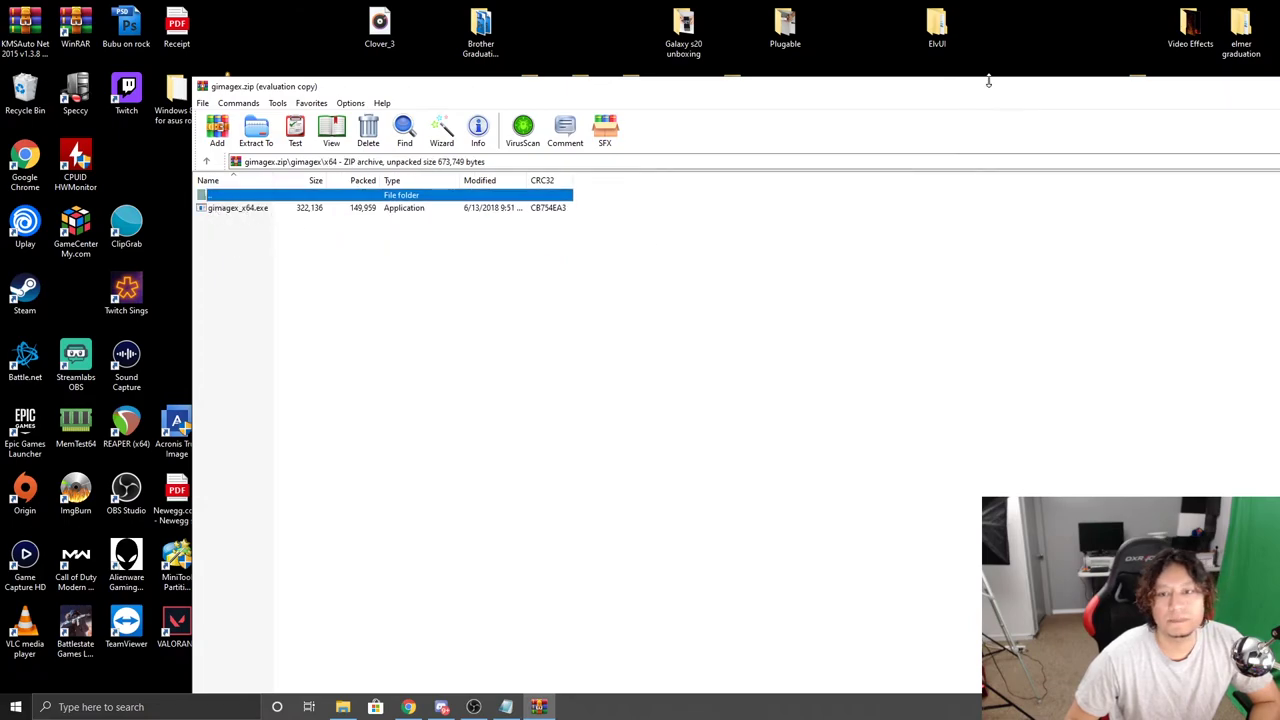
{"action": "left_click_drag", "start_coordinate": [943, 91], "coordinate": [781, 88]}
Close the WinRAR archive window and the Downloads window
{"action": "left_click_drag", "start_coordinate": [1122, 98], "coordinate": [889, 91]}
{"action": "left_click", "coordinate": [1049, 84]}
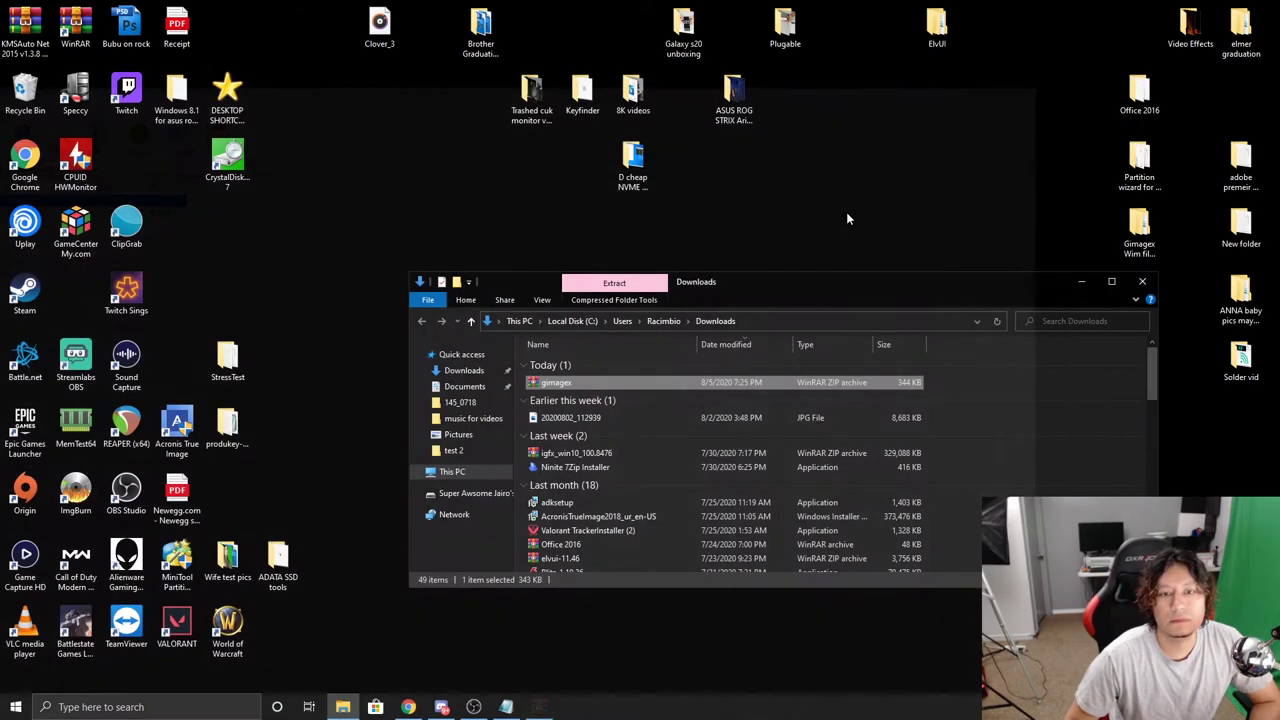
{"action": "left_click", "coordinate": [1142, 282]}
Open the Vid Test A desktop folder showing Mount, boot and gimagex_x64
{"action": "left_click_drag", "start_coordinate": [737, 484], "coordinate": [588, 362]}
{"action": "double_click", "coordinate": [584, 382]}
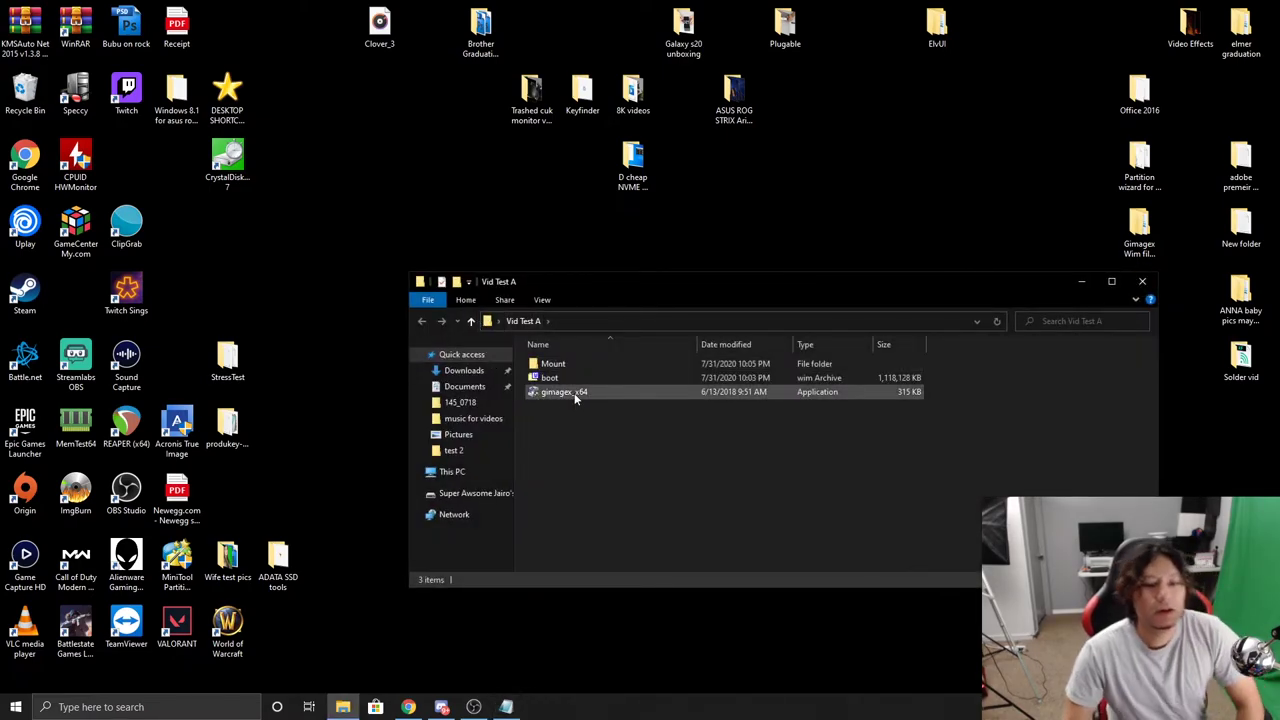
{"action": "left_click", "coordinate": [561, 380]}
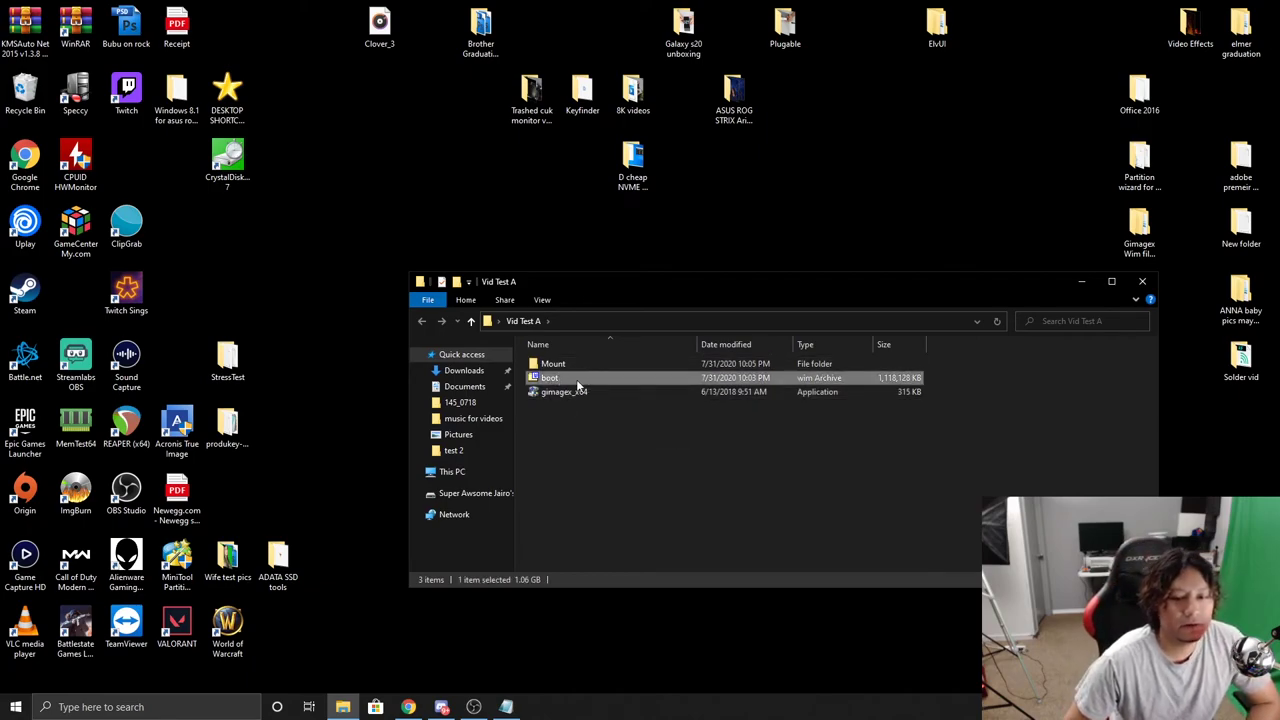
{"action": "left_click", "coordinate": [583, 365]}
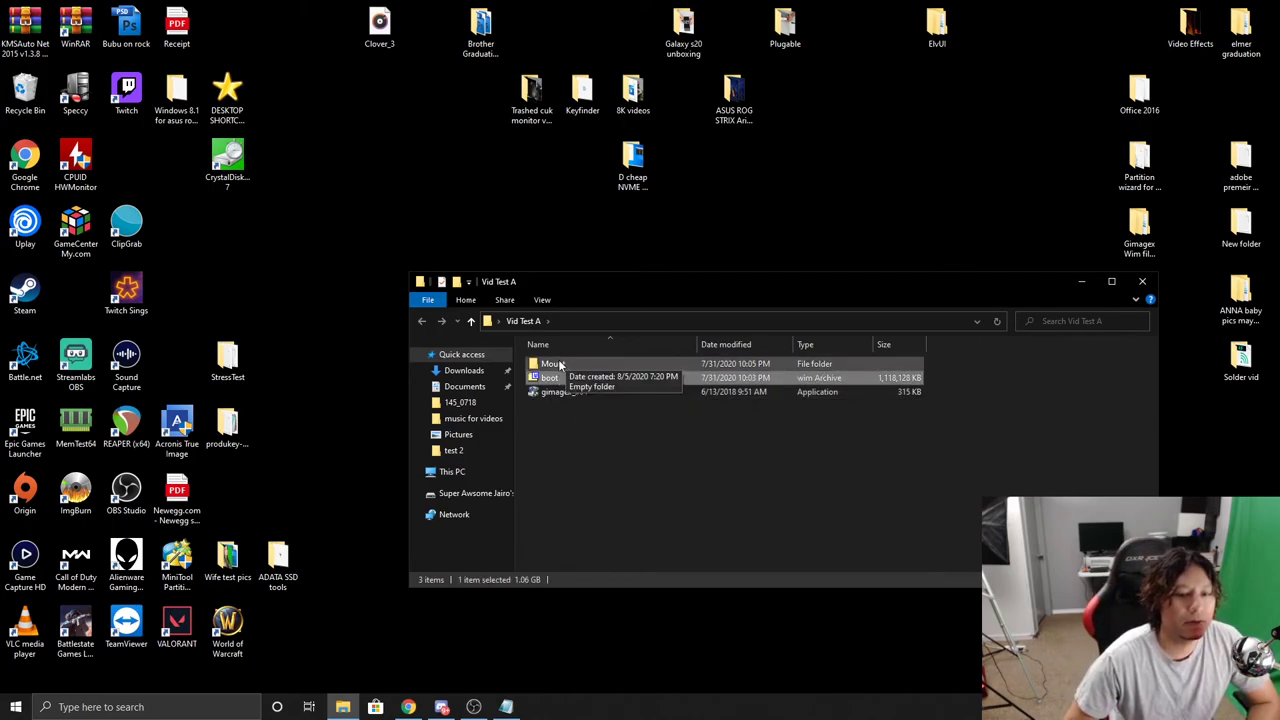
{"action": "left_click_drag", "start_coordinate": [637, 285], "coordinate": [404, 176]}
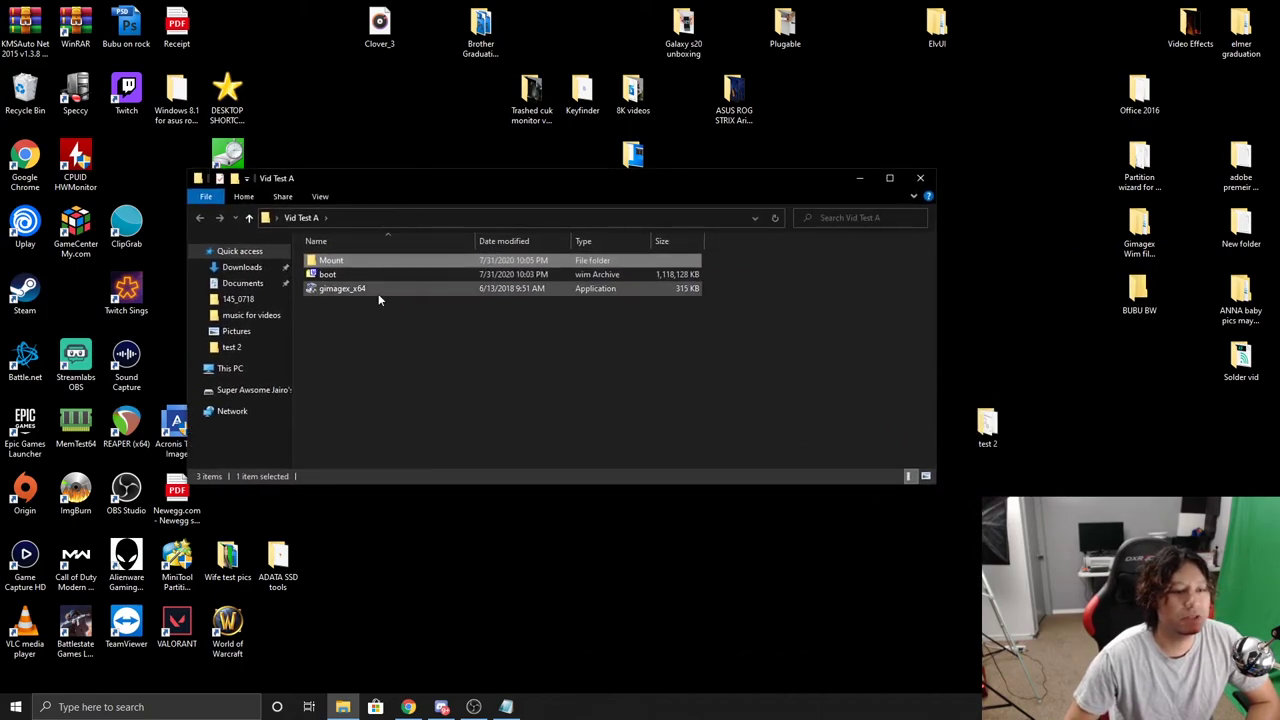
On the Mount tab, set the Mount Point to the Desktop\Vid Test A\Mount folder
{"action": "double_click", "coordinate": [770, 180]}
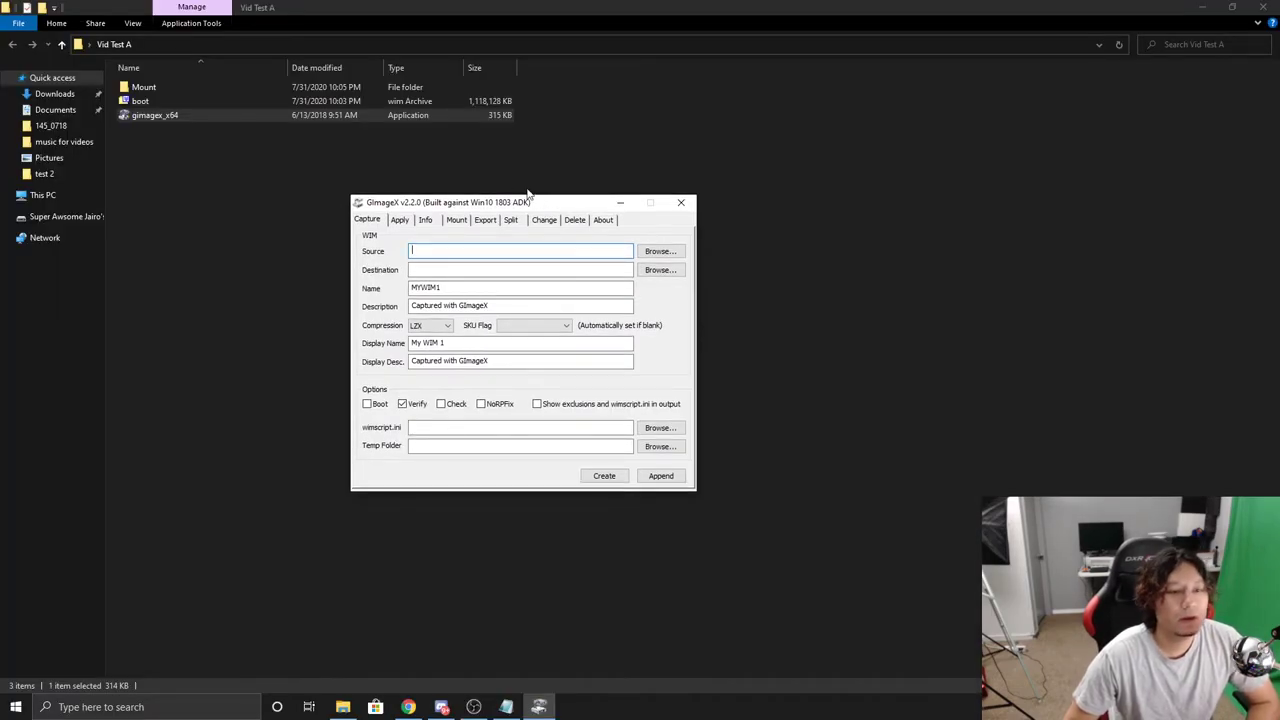
{"action": "left_click", "coordinate": [455, 220]}
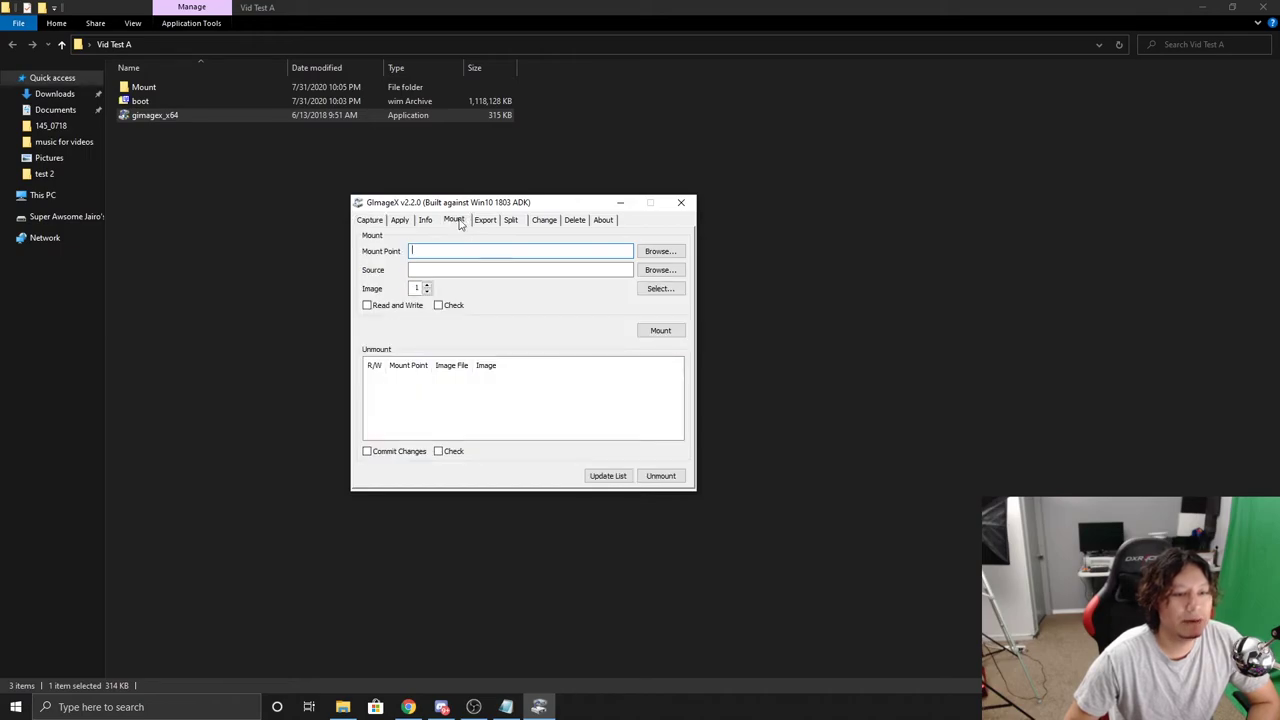
{"action": "left_click", "coordinate": [650, 251]}
{"action": "scroll", "coordinate": [611, 343], "scroll_direction": "down", "scroll_amount": 1}
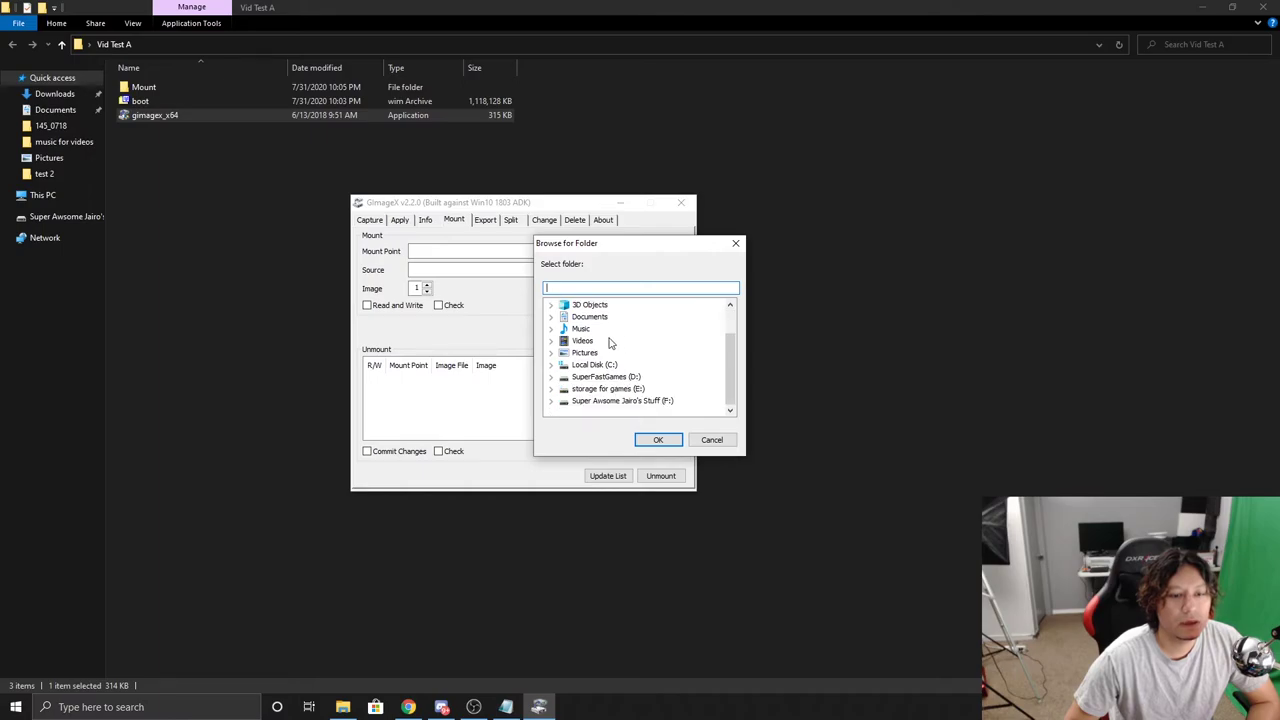
{"action": "scroll", "coordinate": [611, 343], "scroll_direction": "up", "scroll_amount": 1}
{"action": "left_click", "coordinate": [588, 330]}
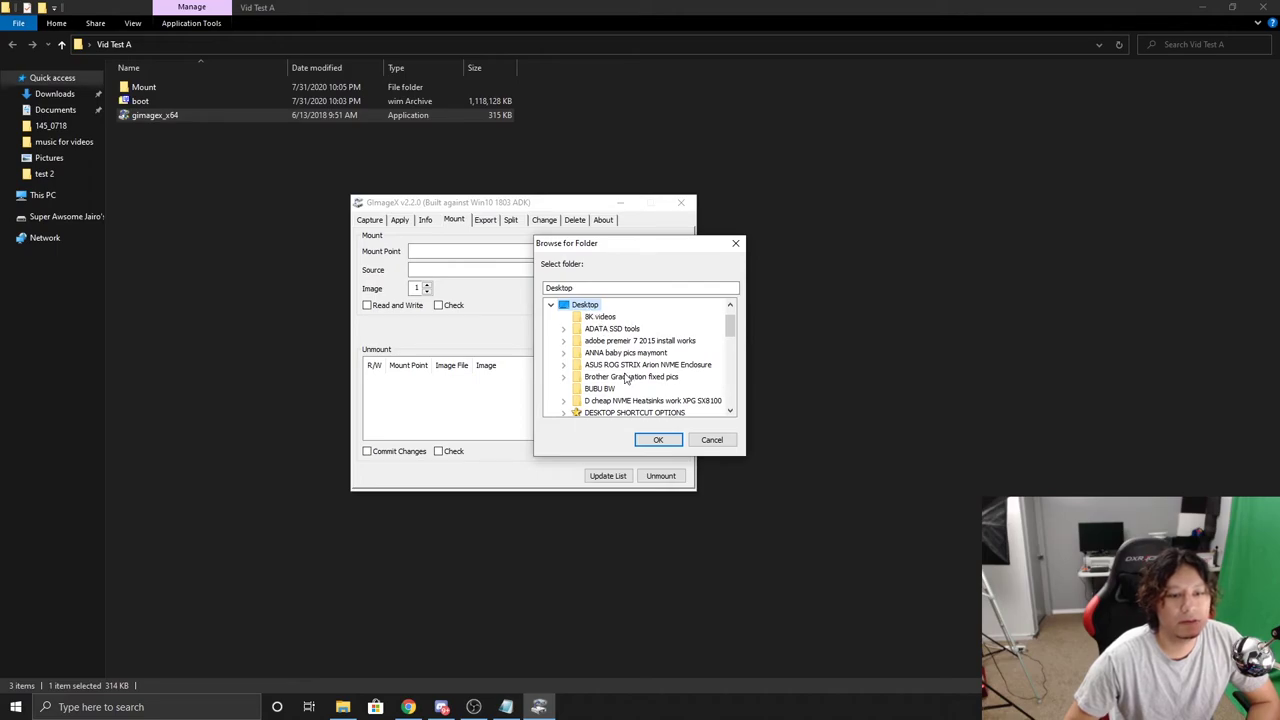
{"action": "scroll", "coordinate": [627, 378], "scroll_direction": "down", "scroll_amount": 8}
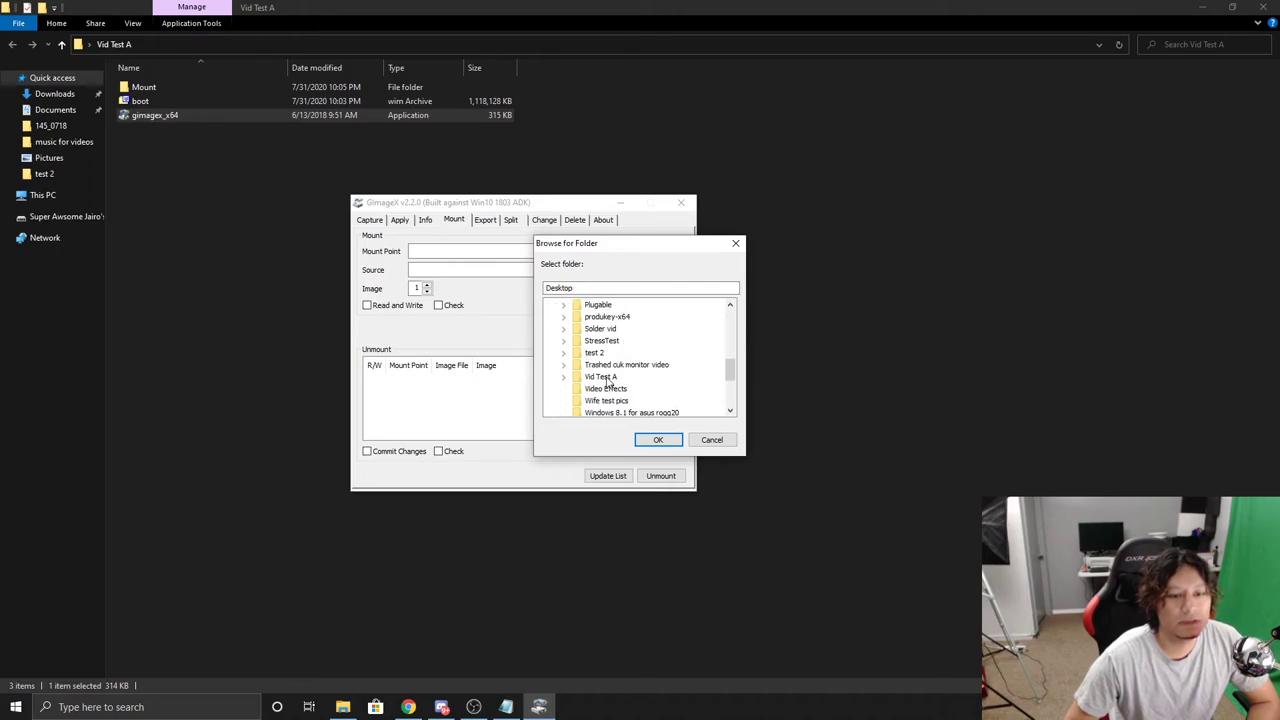
{"action": "double_click", "coordinate": [596, 377]}
{"action": "left_click", "coordinate": [606, 389]}
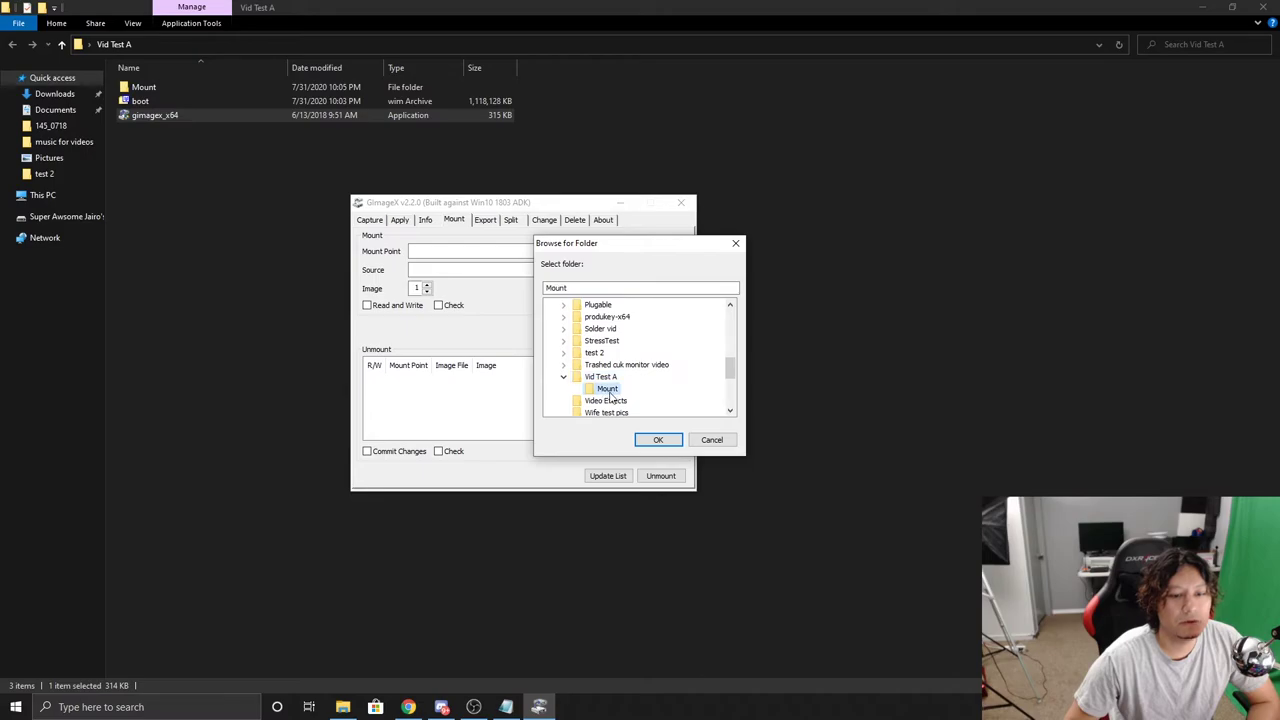
{"action": "left_click", "coordinate": [657, 440]}
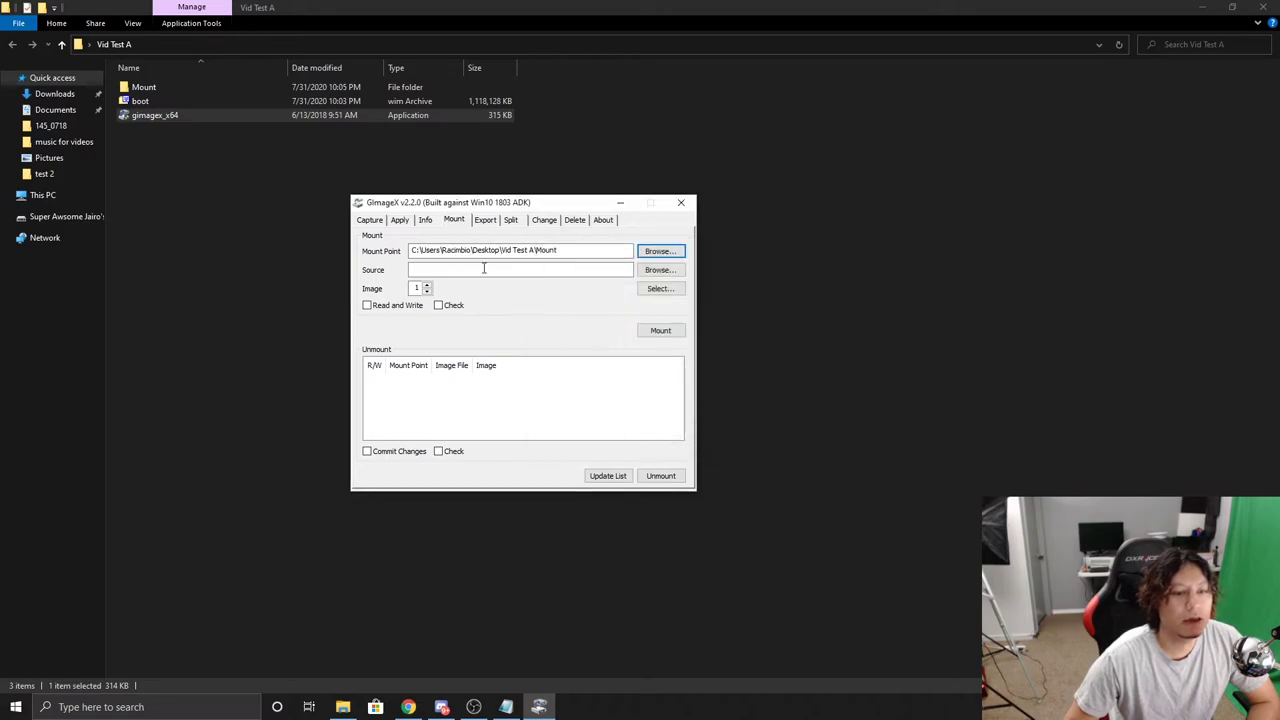
{"action": "left_click", "coordinate": [160, 114]}
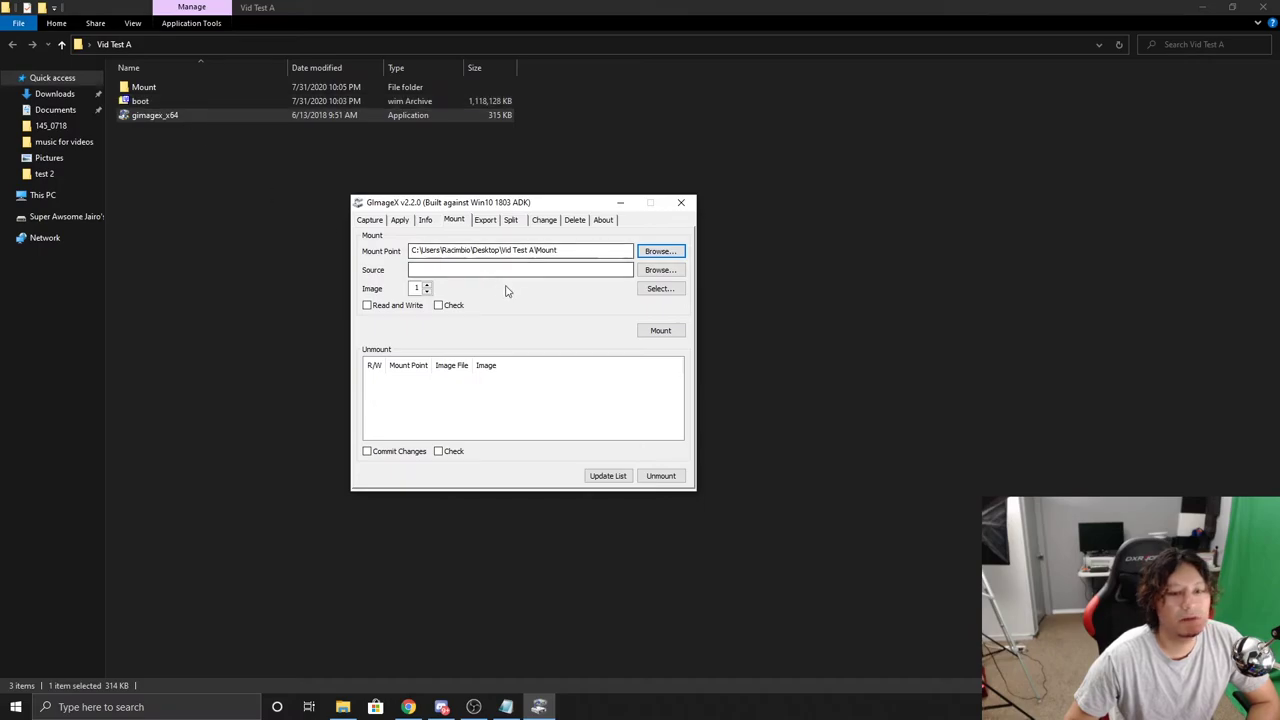
Choose boot.wim from Desktop\Vid Test A as the source image
{"action": "left_click", "coordinate": [656, 274]}
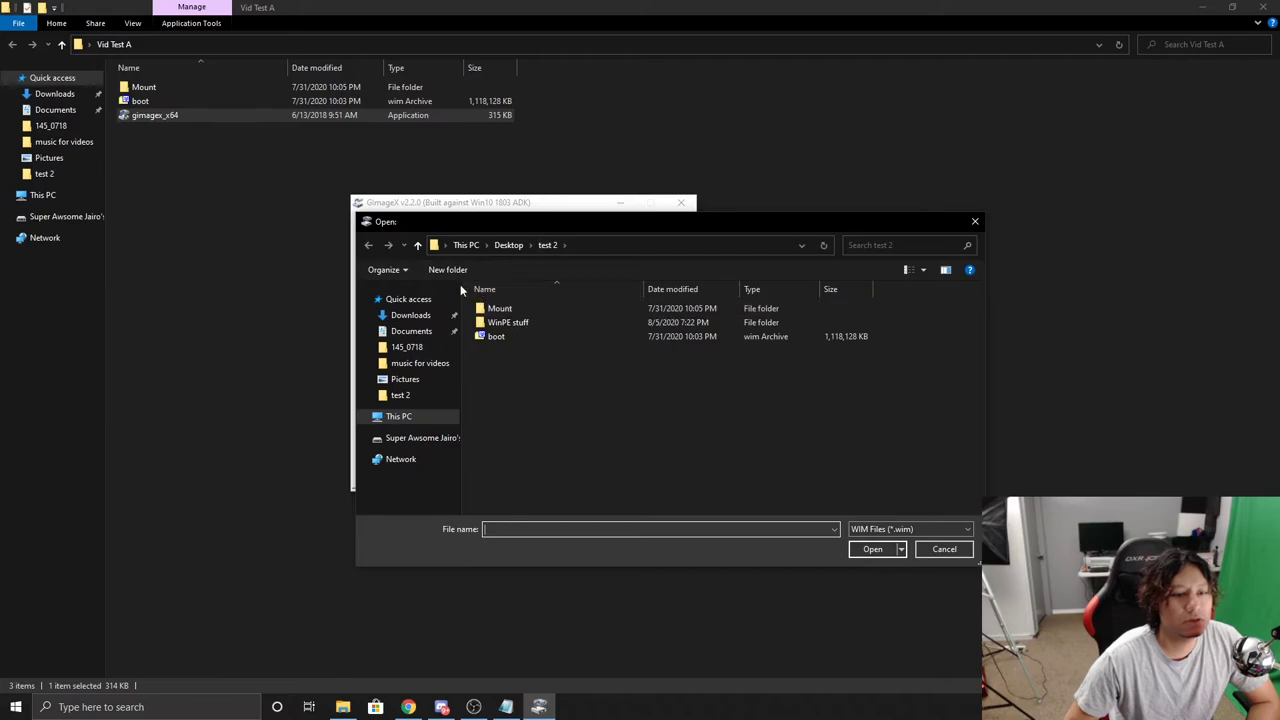
{"action": "left_click", "coordinate": [401, 417]}
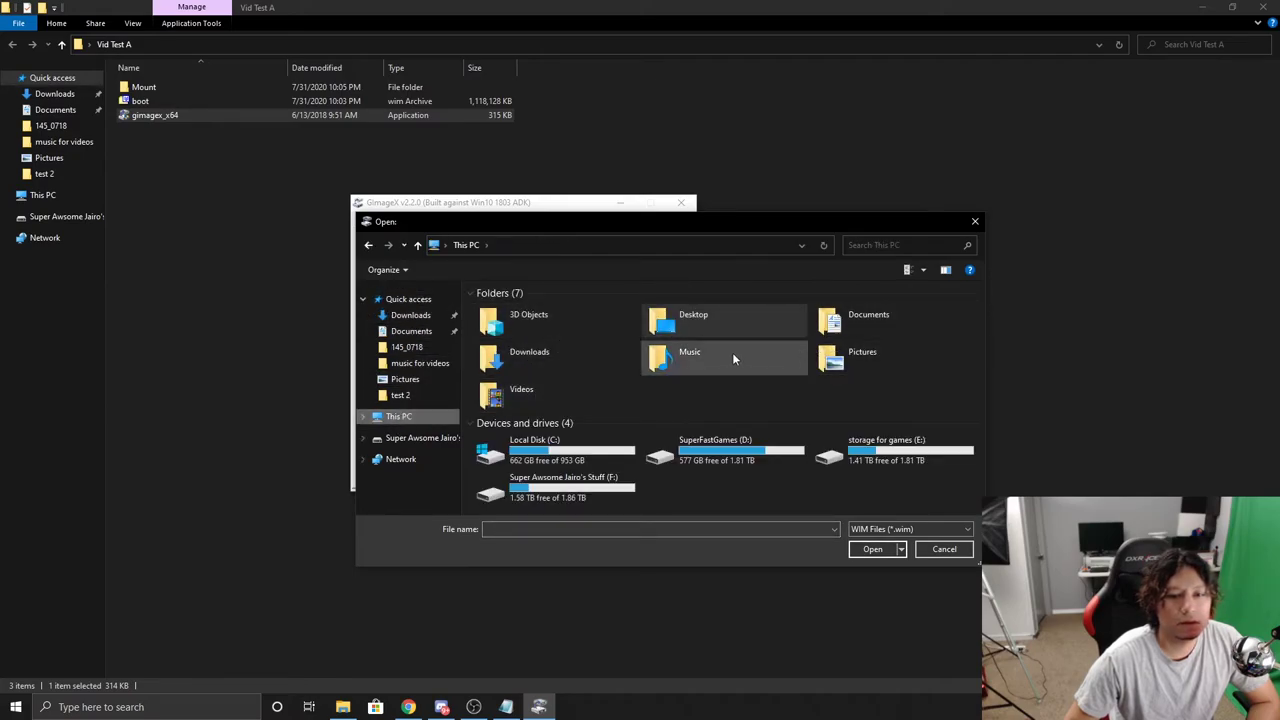
{"action": "left_click", "coordinate": [697, 325]}
{"action": "double_click", "coordinate": [697, 325]}
{"action": "scroll", "coordinate": [563, 376], "scroll_direction": "down", "scroll_amount": 5}
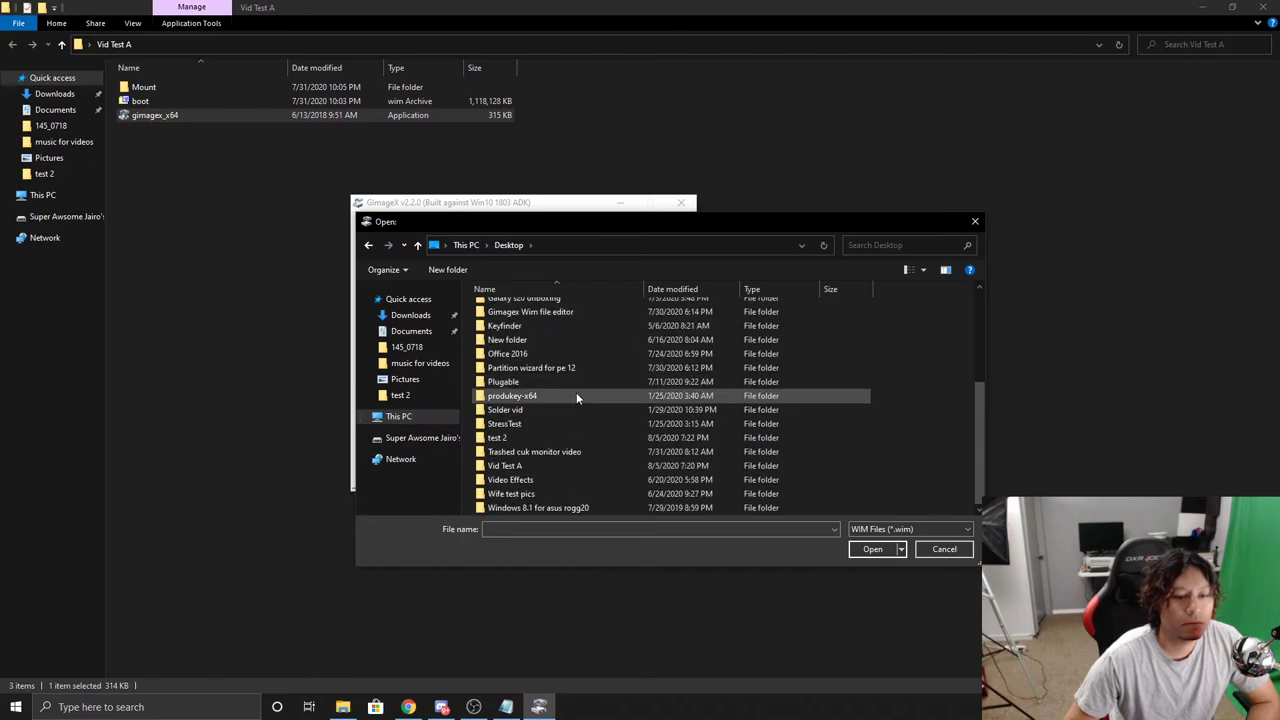
{"action": "double_click", "coordinate": [505, 466]}
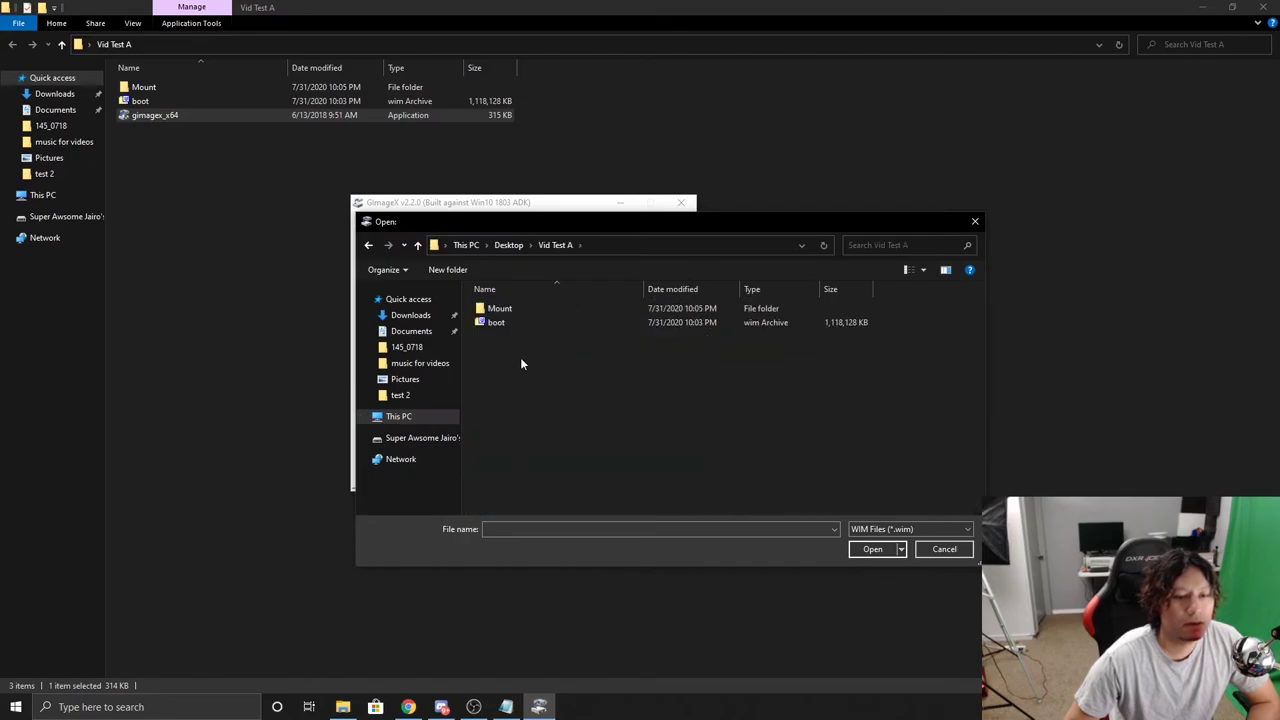
{"action": "left_click", "coordinate": [497, 323]}
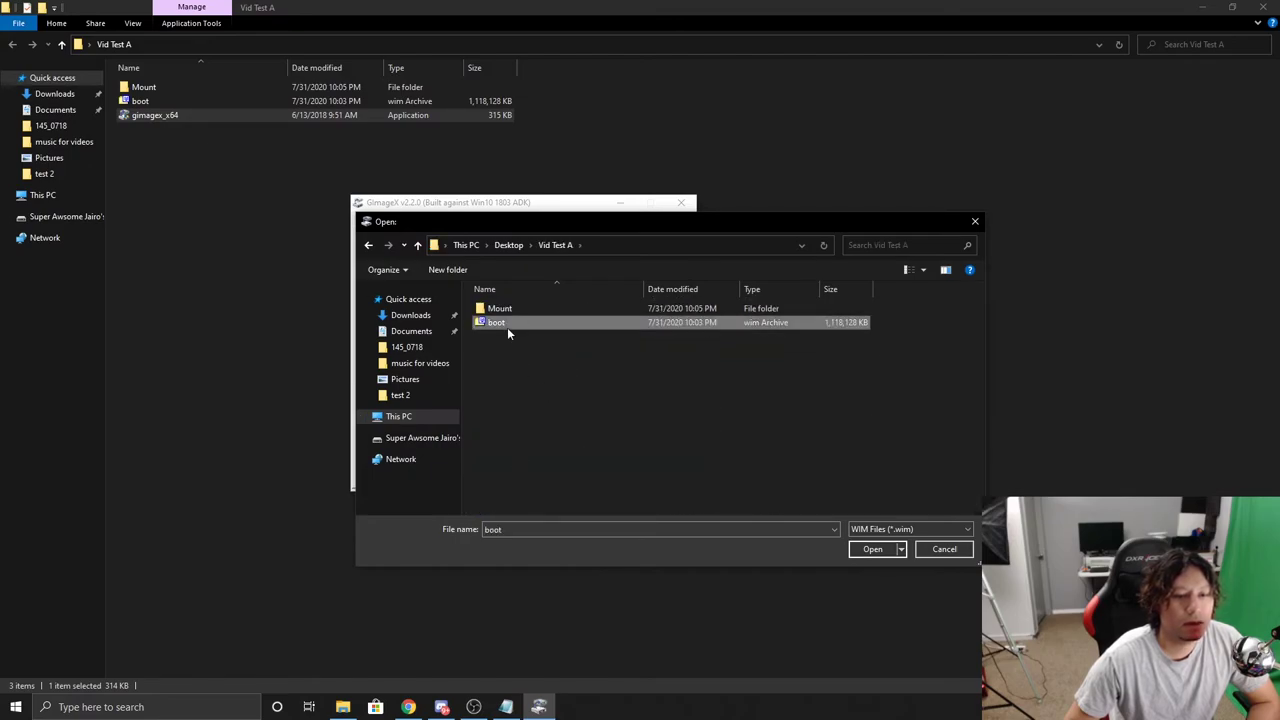
{"action": "left_click", "coordinate": [868, 549]}
{"action": "left_click_drag", "start_coordinate": [541, 208], "coordinate": [583, 200]}
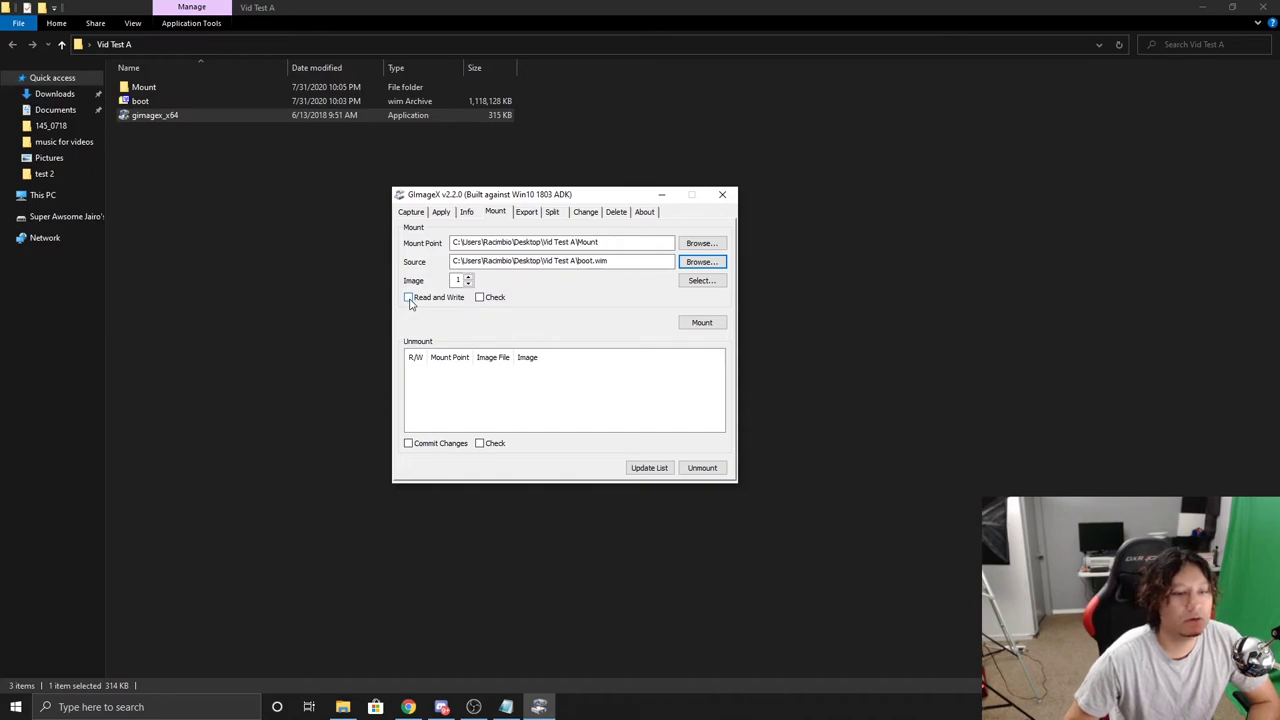
Mount image 1 of boot.wim with Read and Write enabled into Vid Test A\Mount
{"action": "left_click", "coordinate": [409, 303]}
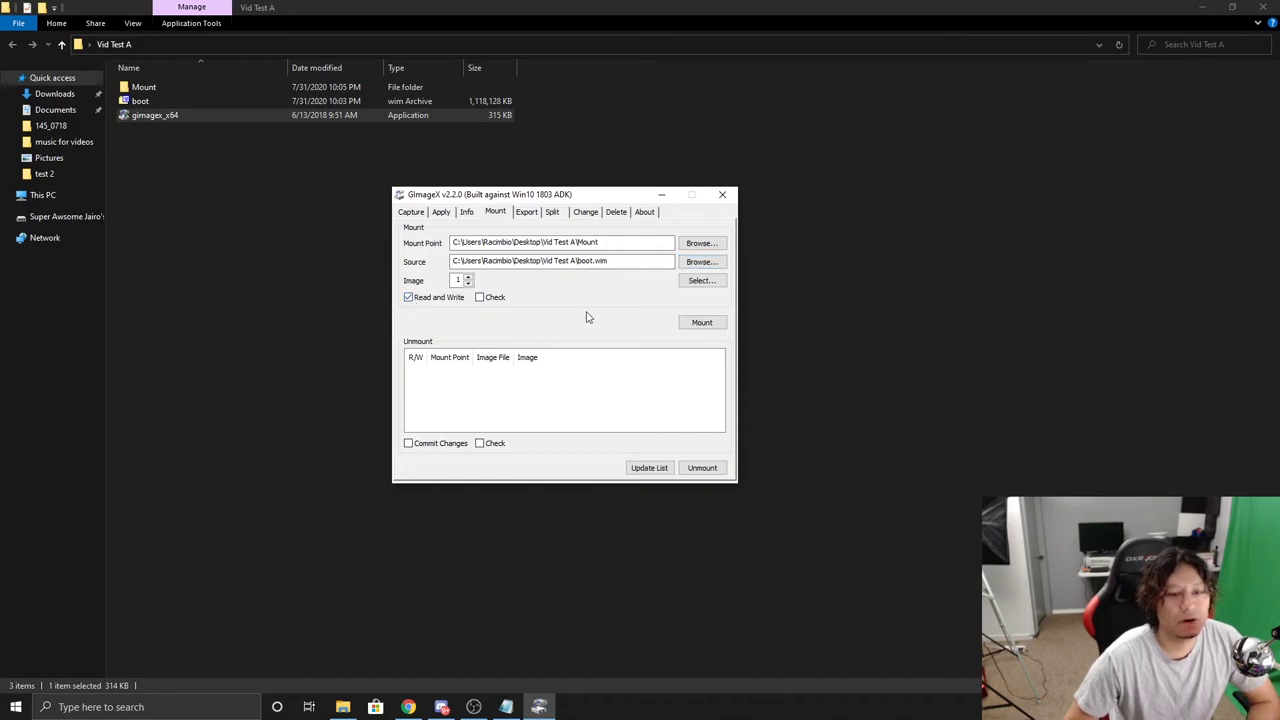
{"action": "left_click", "coordinate": [698, 324]}
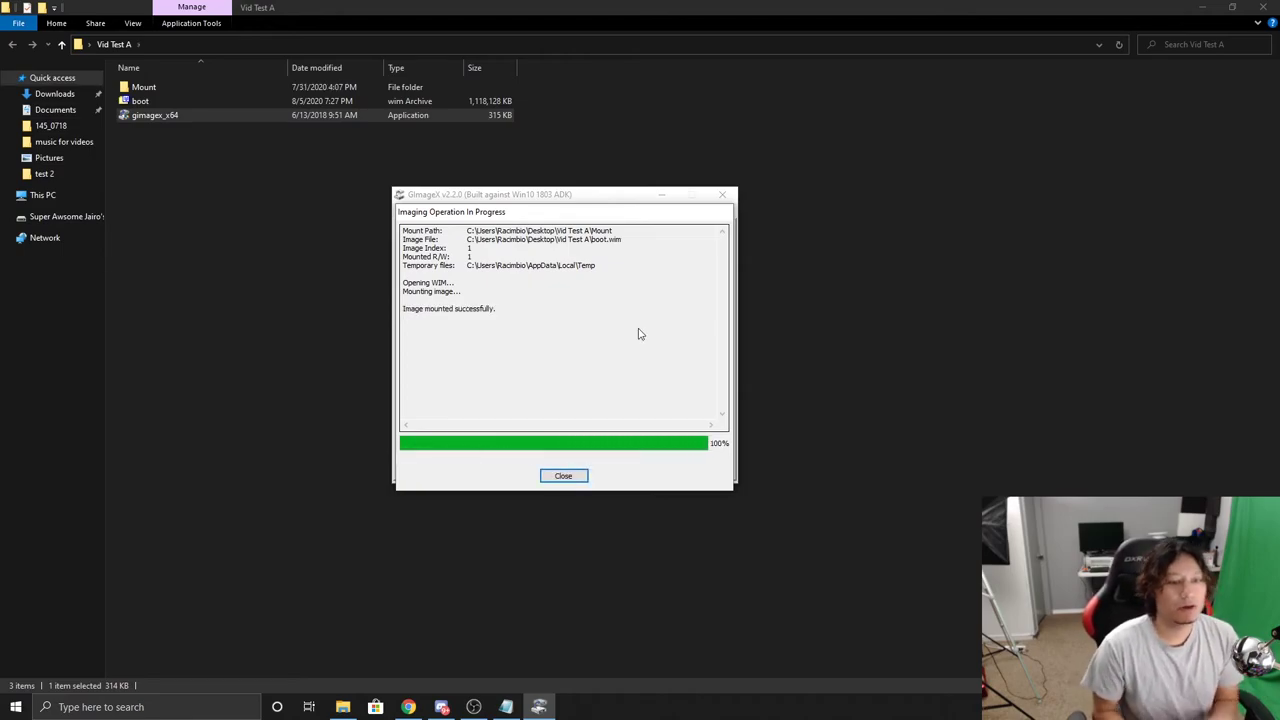
{"action": "left_click", "coordinate": [572, 476]}
{"action": "left_click_drag", "start_coordinate": [587, 199], "coordinate": [990, 172]}
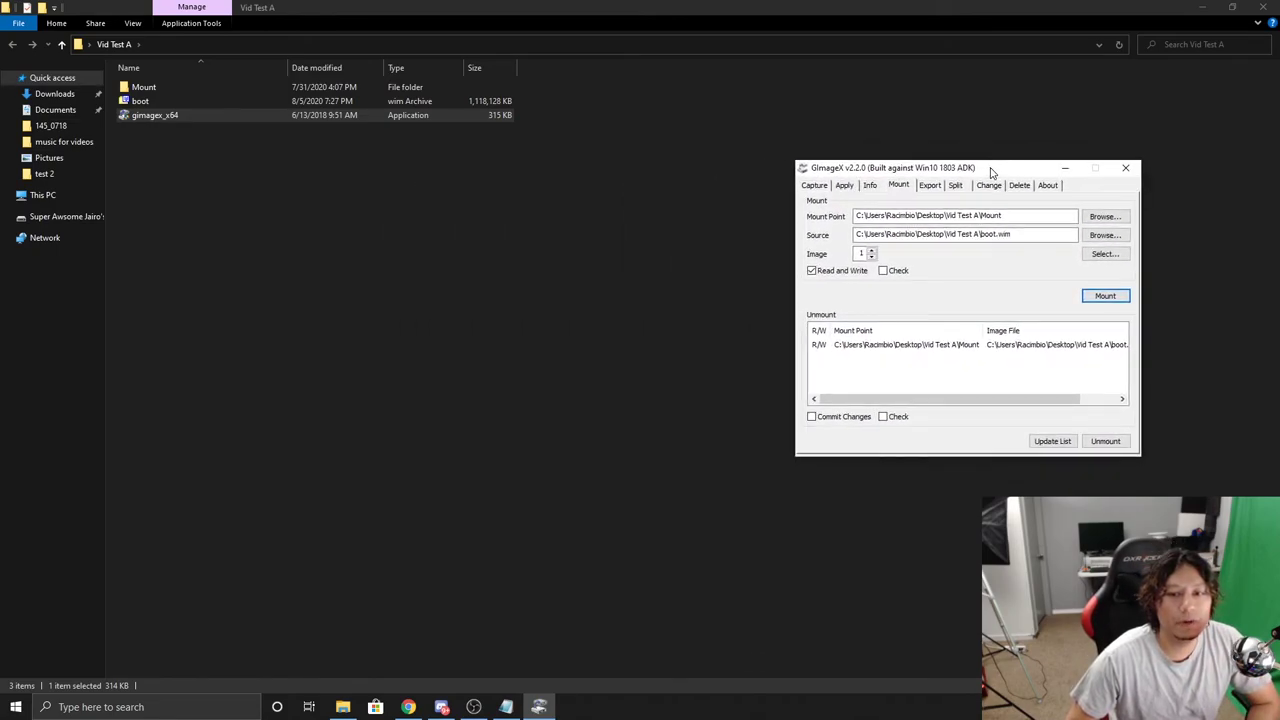
{"action": "double_click", "coordinate": [145, 88]}
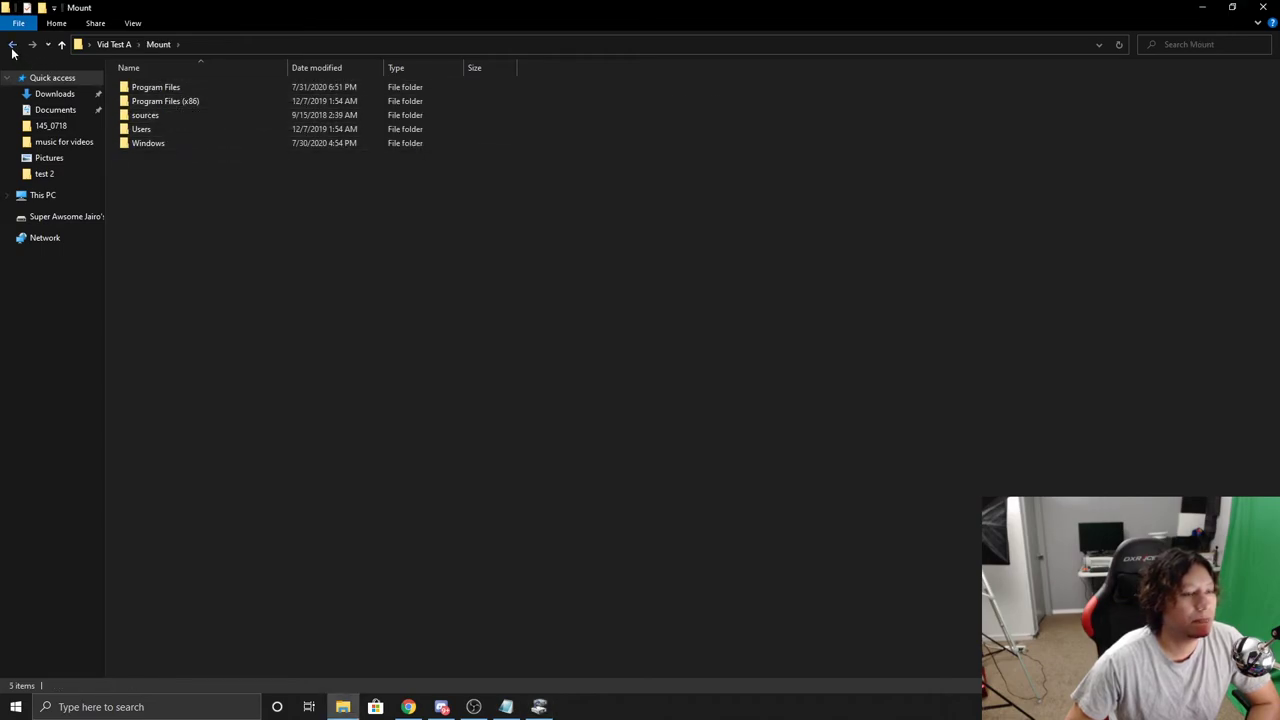
{"action": "left_click", "coordinate": [12, 45]}
{"action": "double_click", "coordinate": [160, 102]}
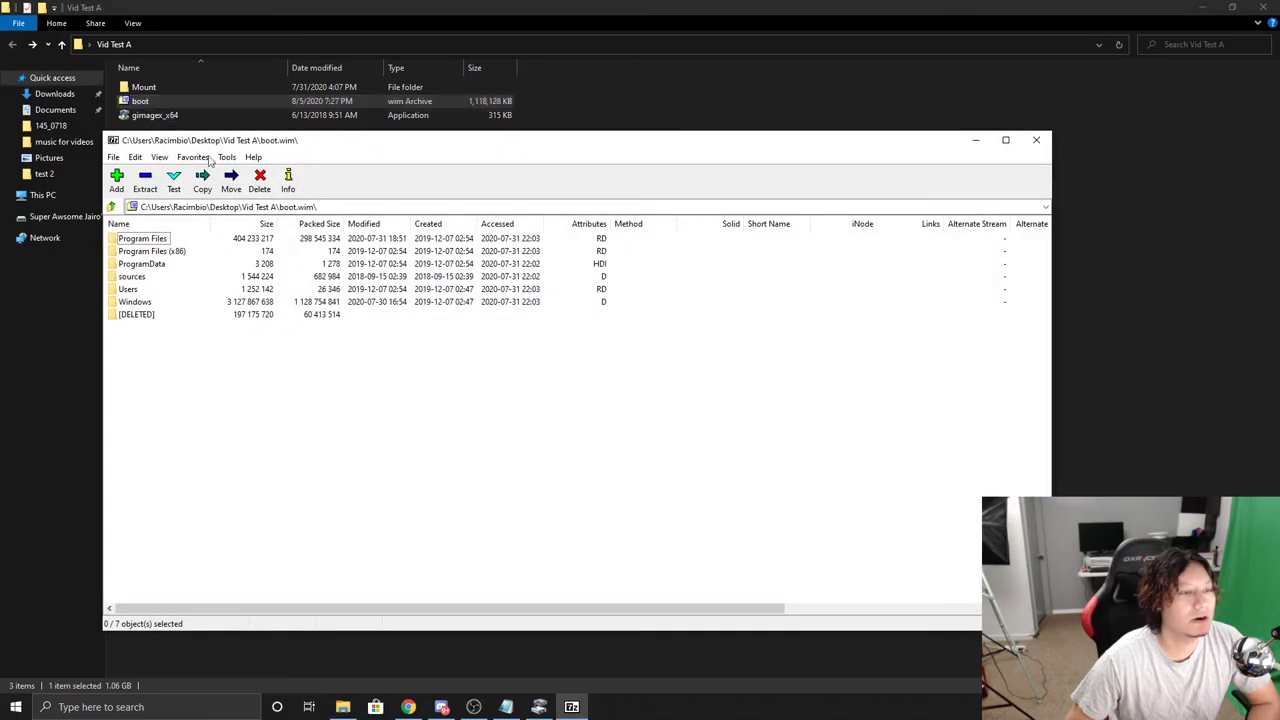
{"action": "left_click", "coordinate": [1036, 140]}
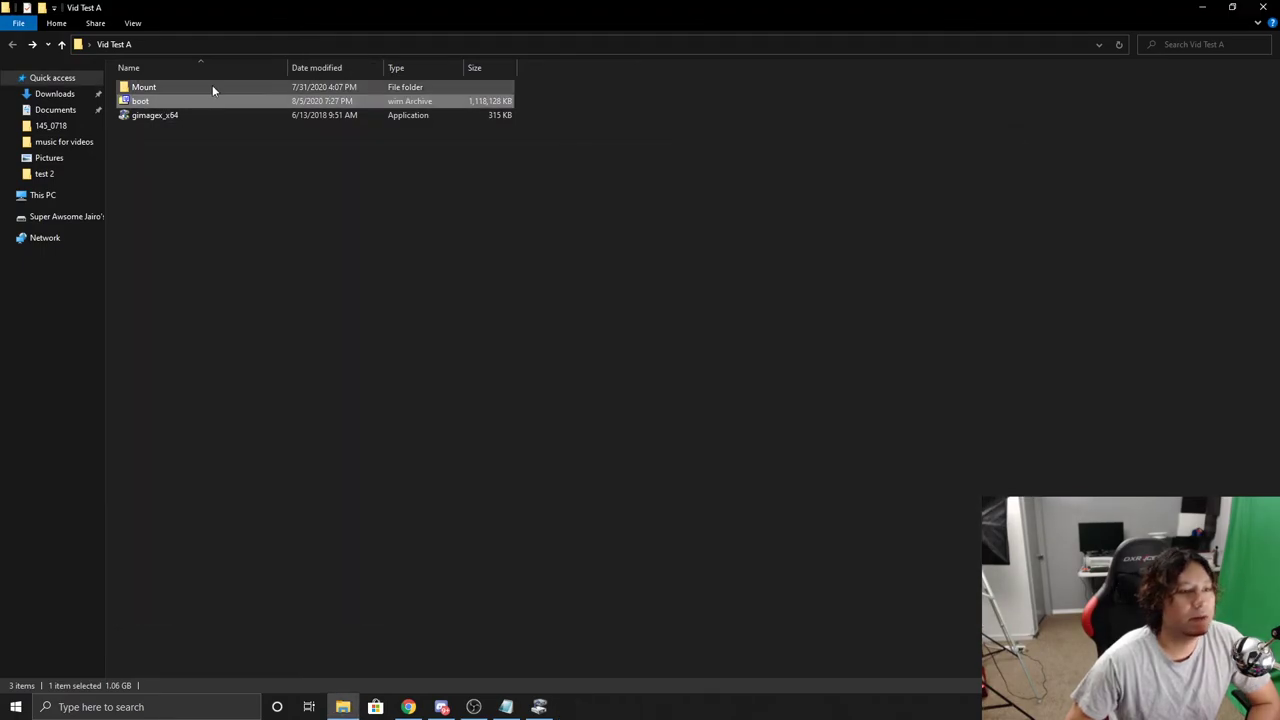
{"action": "double_click", "coordinate": [211, 89]}
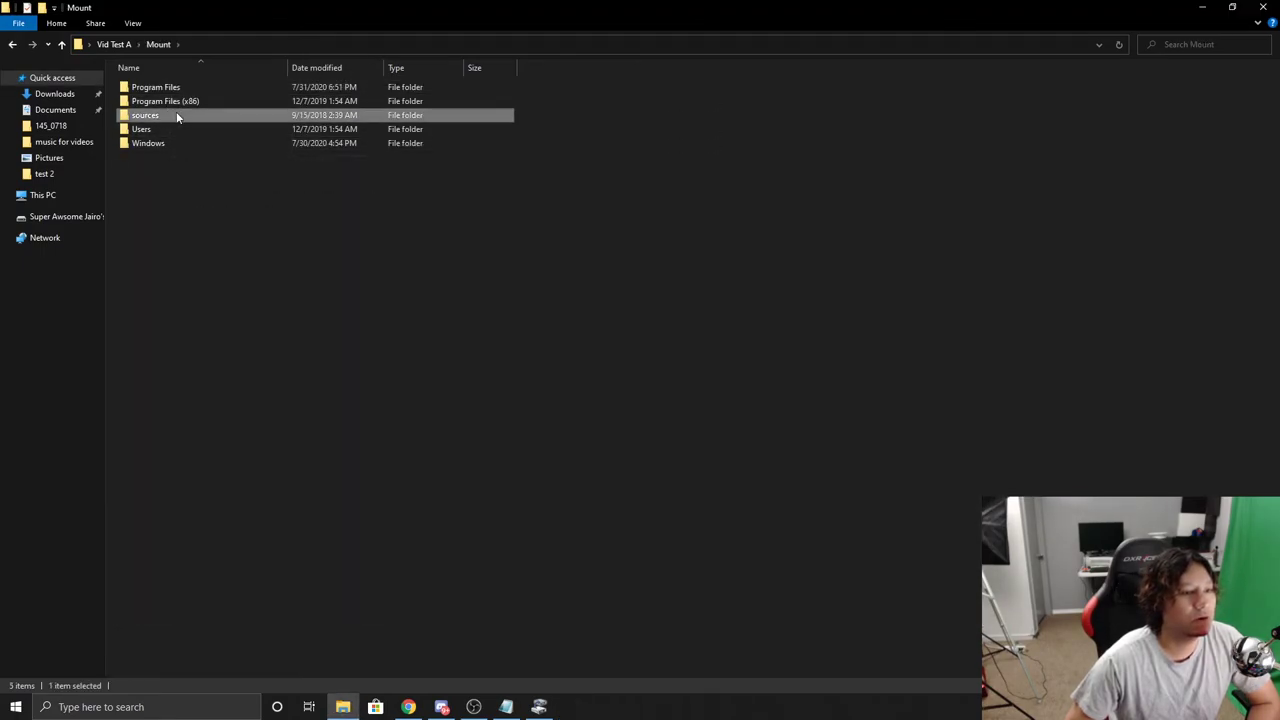
{"action": "double_click", "coordinate": [175, 112]}
{"action": "left_click", "coordinate": [12, 44]}
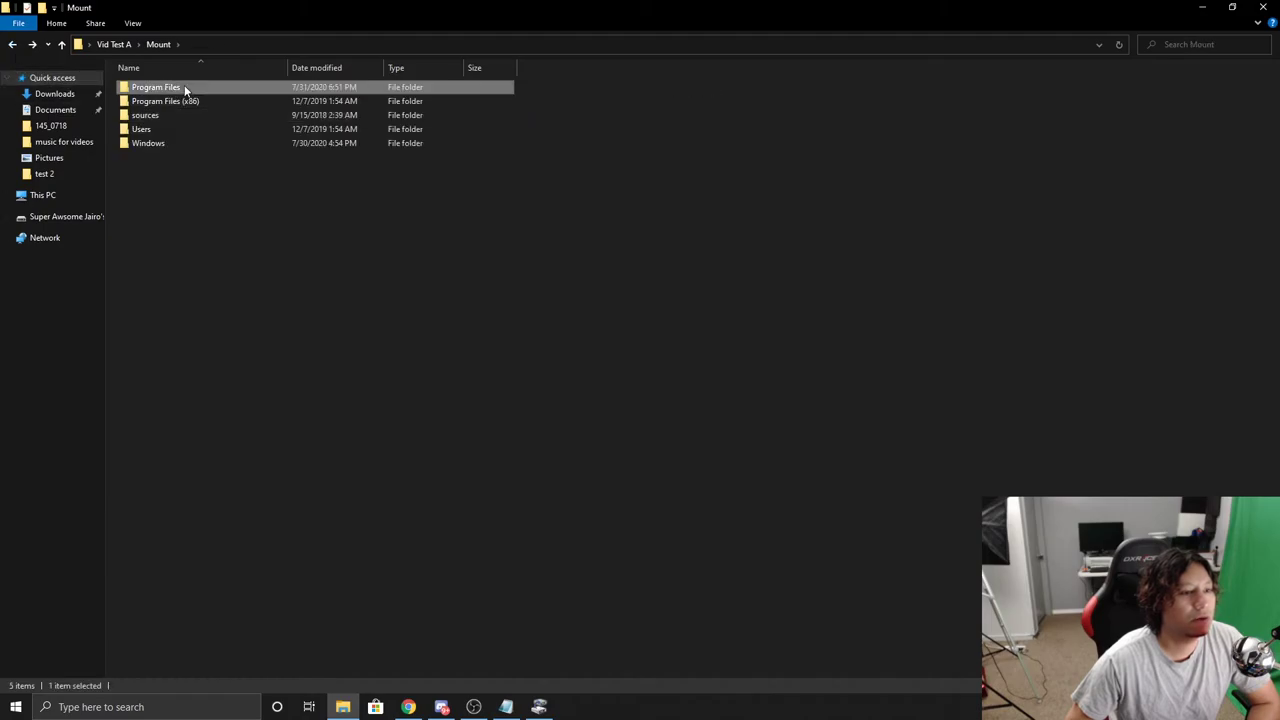
{"action": "double_click", "coordinate": [180, 87]}
{"action": "left_click", "coordinate": [13, 45]}
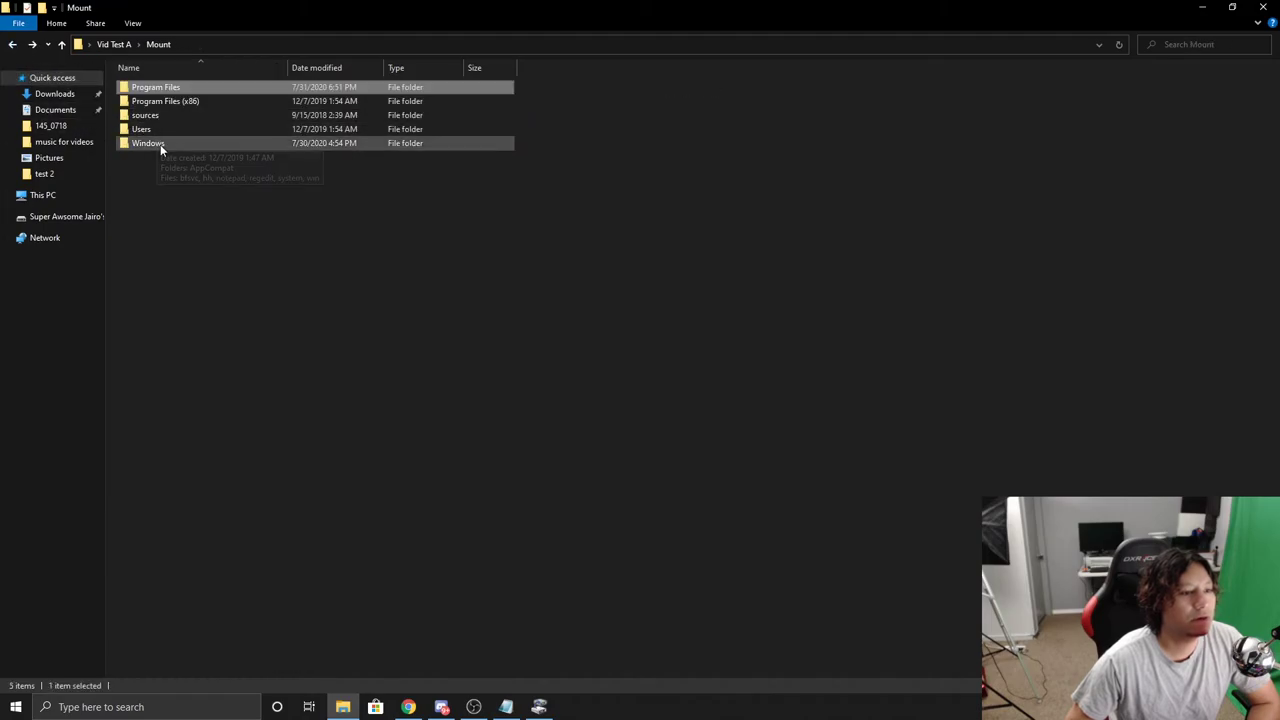
{"action": "double_click", "coordinate": [160, 144]}
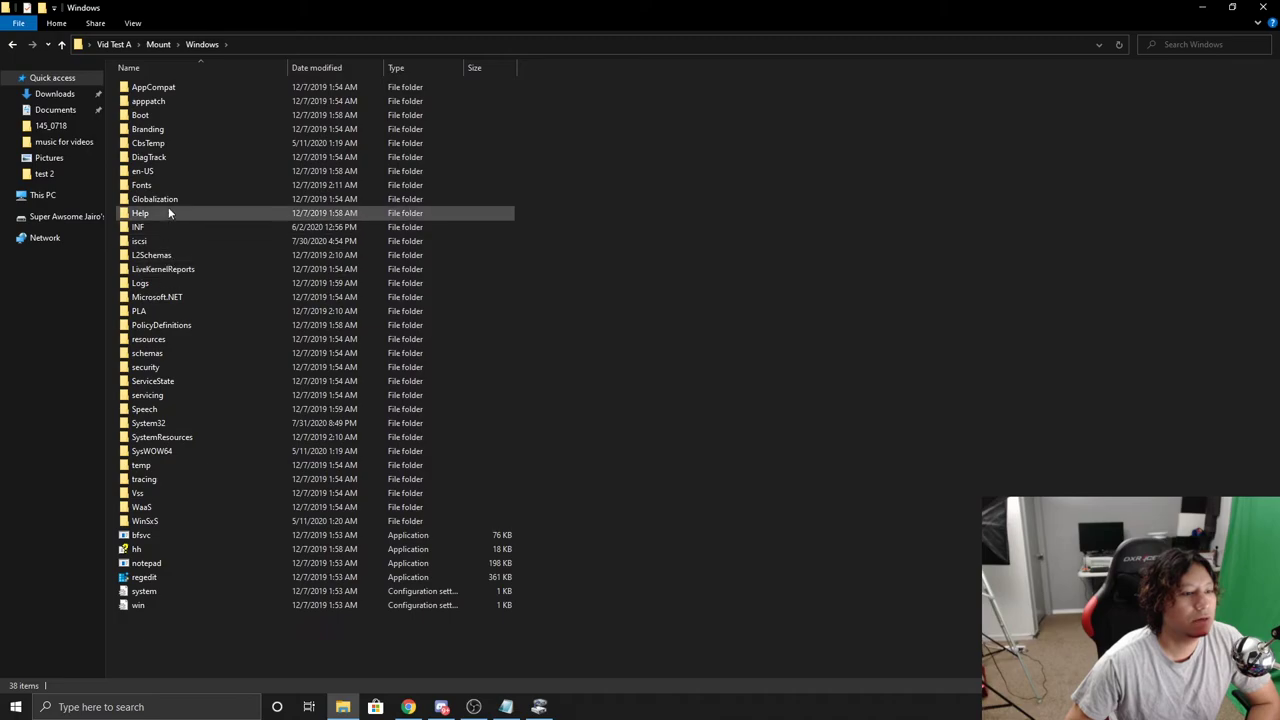
{"action": "left_click", "coordinate": [167, 424]}
{"action": "double_click", "coordinate": [167, 424]}
{"action": "scroll", "coordinate": [164, 332], "scroll_direction": "down", "scroll_amount": 10}
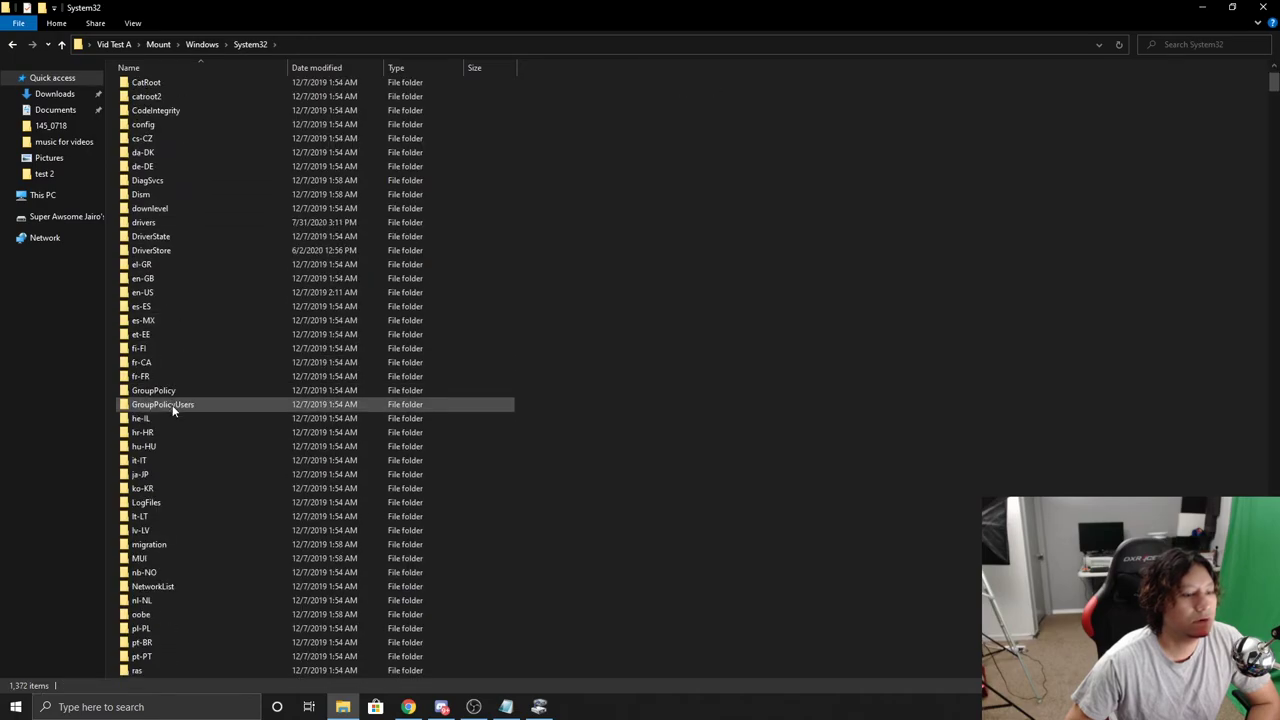
{"action": "left_click", "coordinate": [13, 45]}
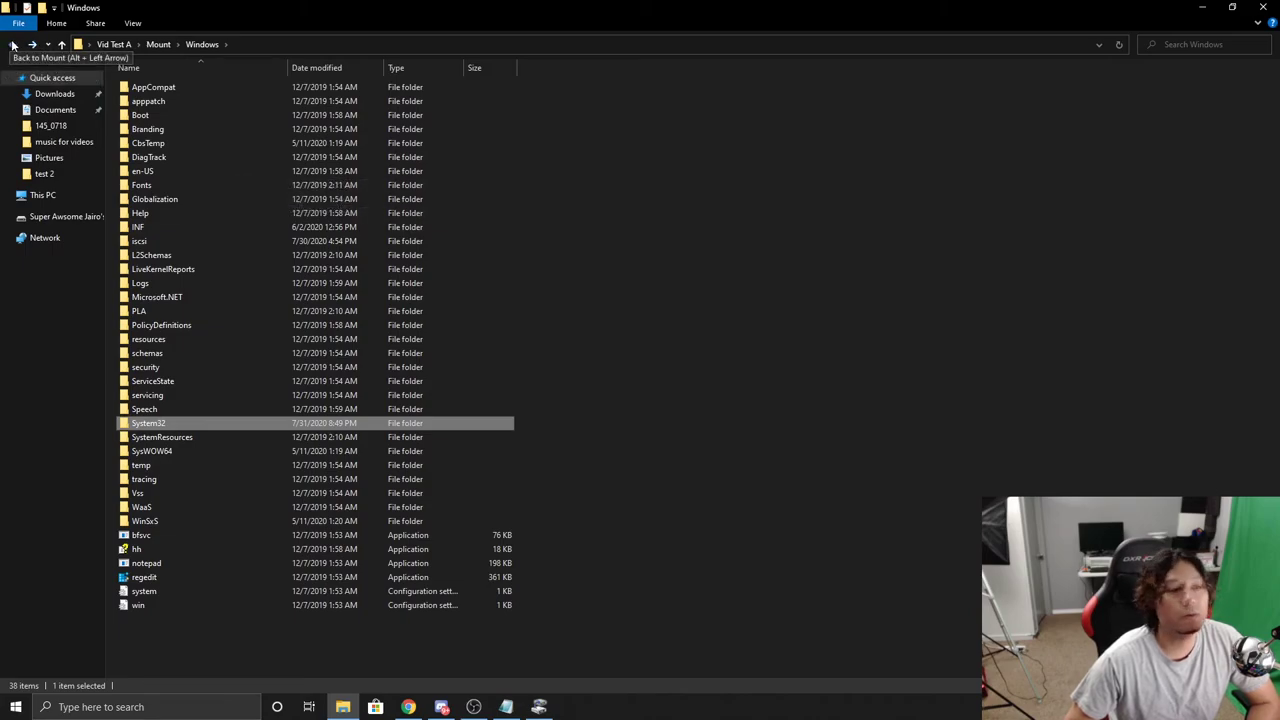
{"action": "left_click", "coordinate": [12, 45]}
{"action": "left_click", "coordinate": [12, 45]}
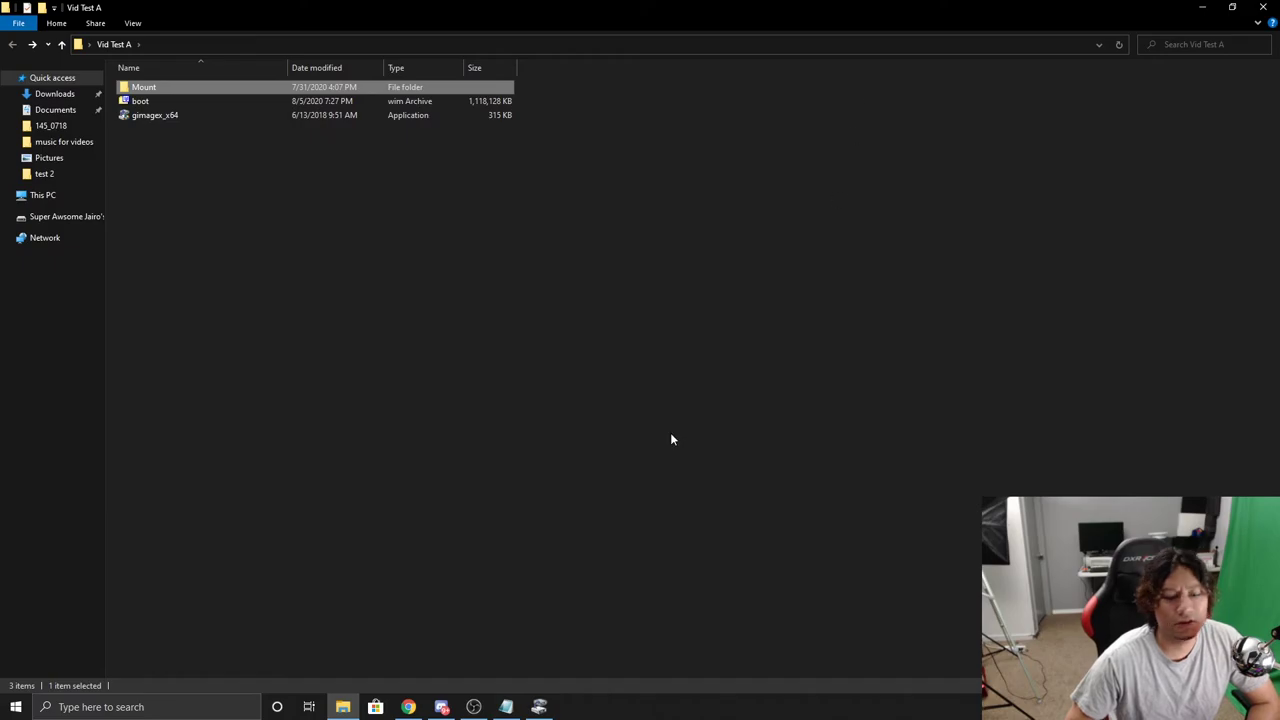
Unmount the mounted boot.wim entry with Commit Changes ticked, then close GImageX
{"action": "left_click", "coordinate": [539, 707]}
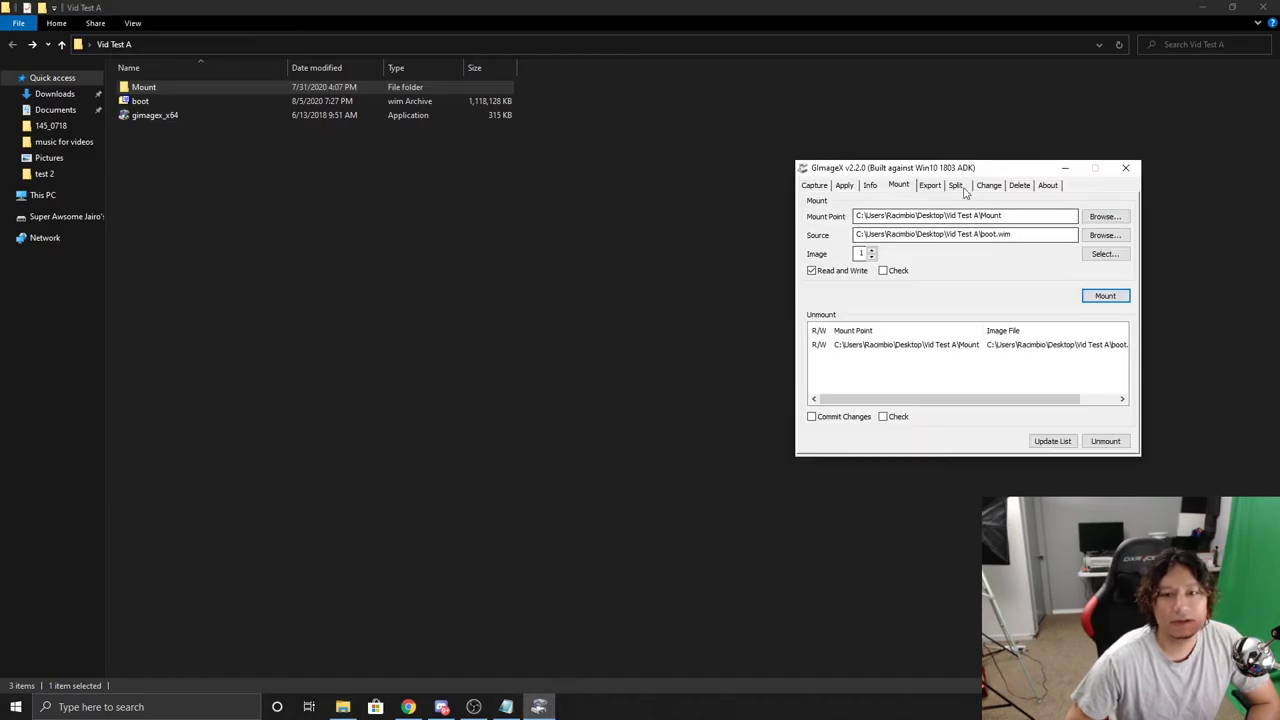
{"action": "left_click_drag", "start_coordinate": [986, 172], "coordinate": [744, 153]}
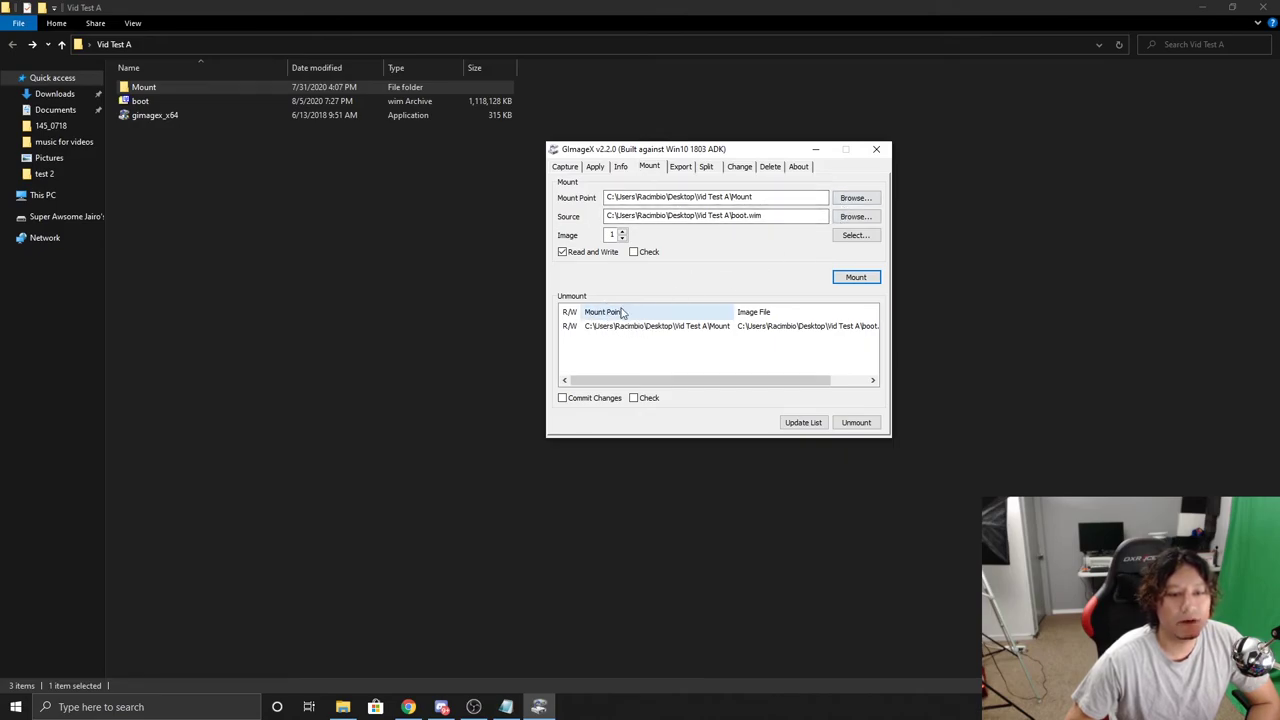
{"action": "left_click", "coordinate": [665, 333]}
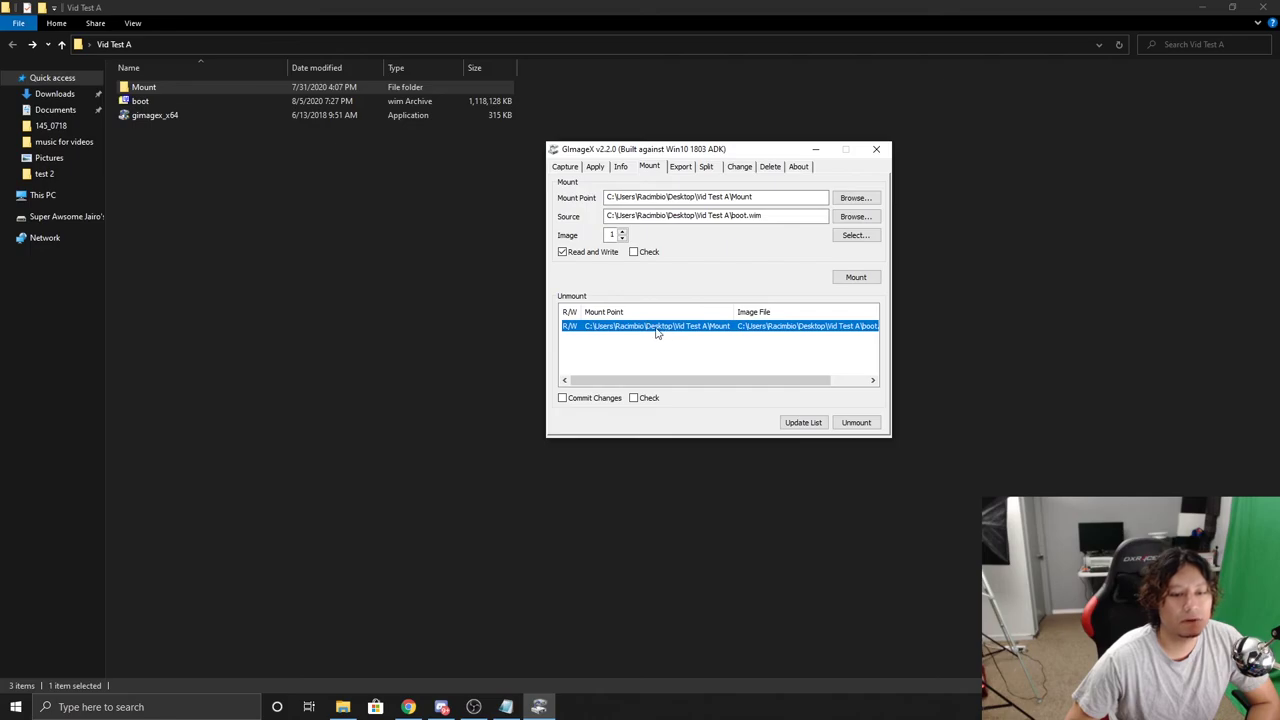
{"action": "left_click", "coordinate": [563, 398]}
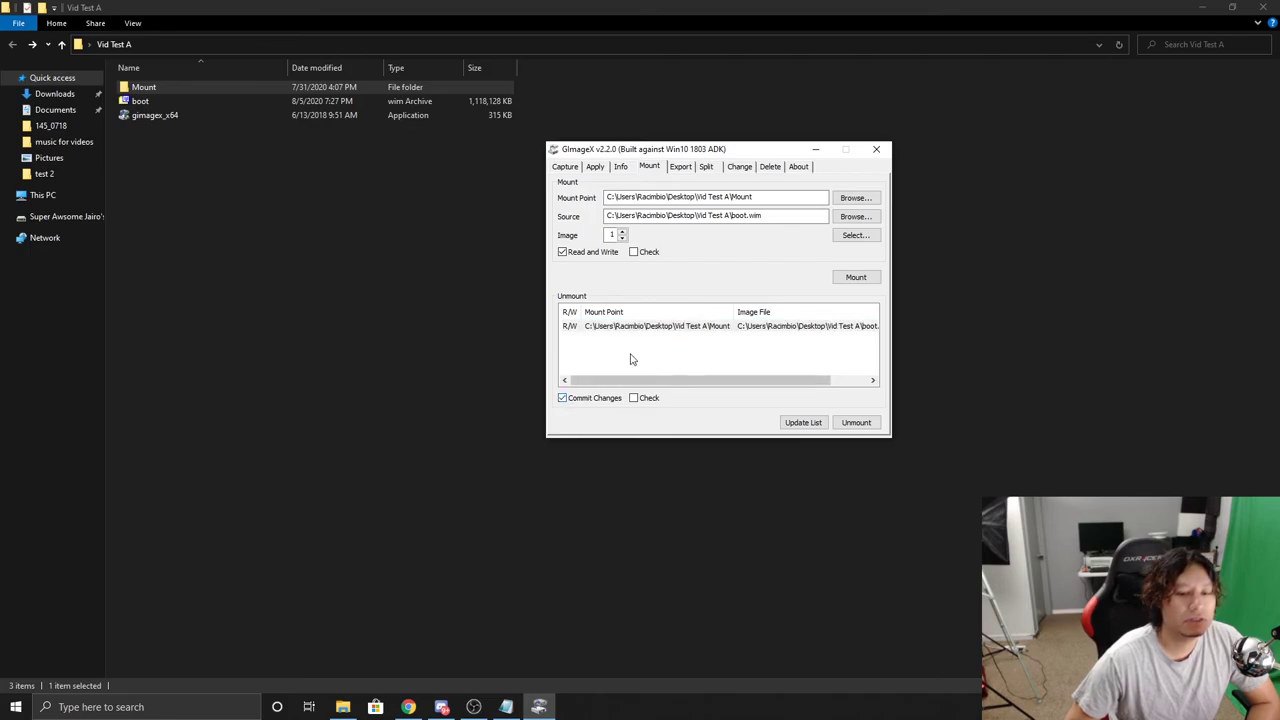
{"action": "left_click", "coordinate": [856, 423]}
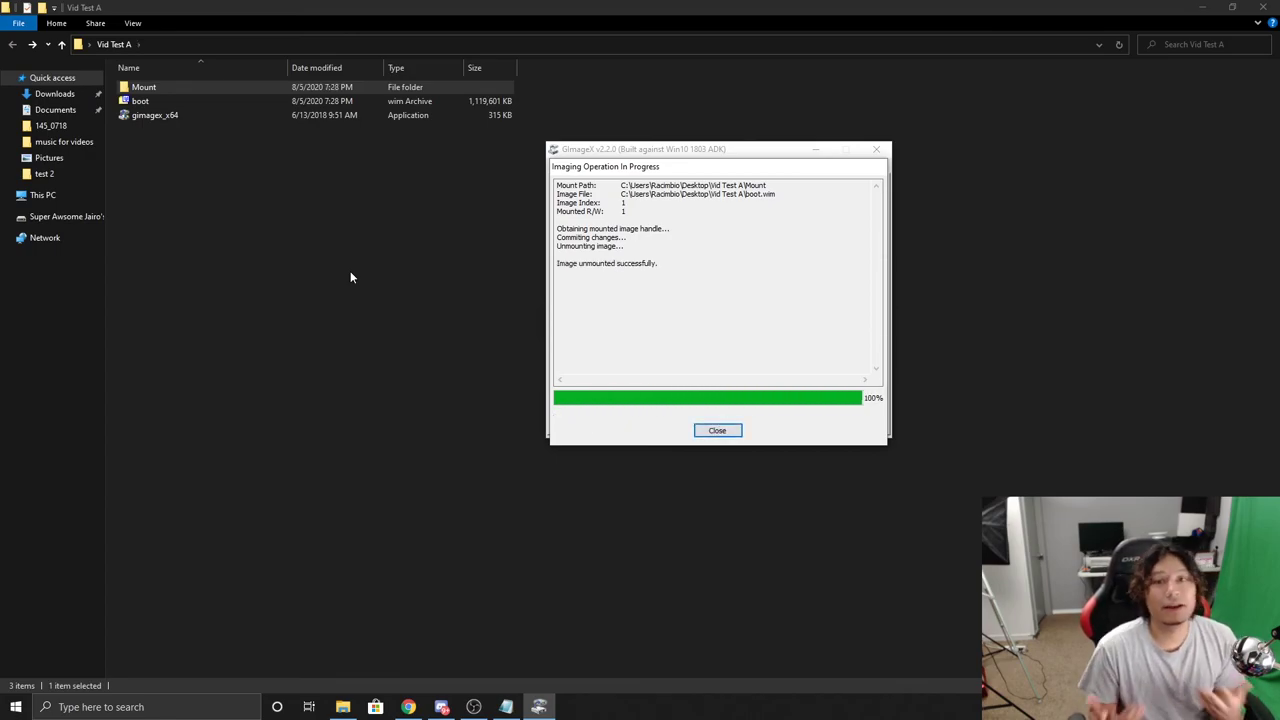
{"action": "left_click", "coordinate": [740, 434]}
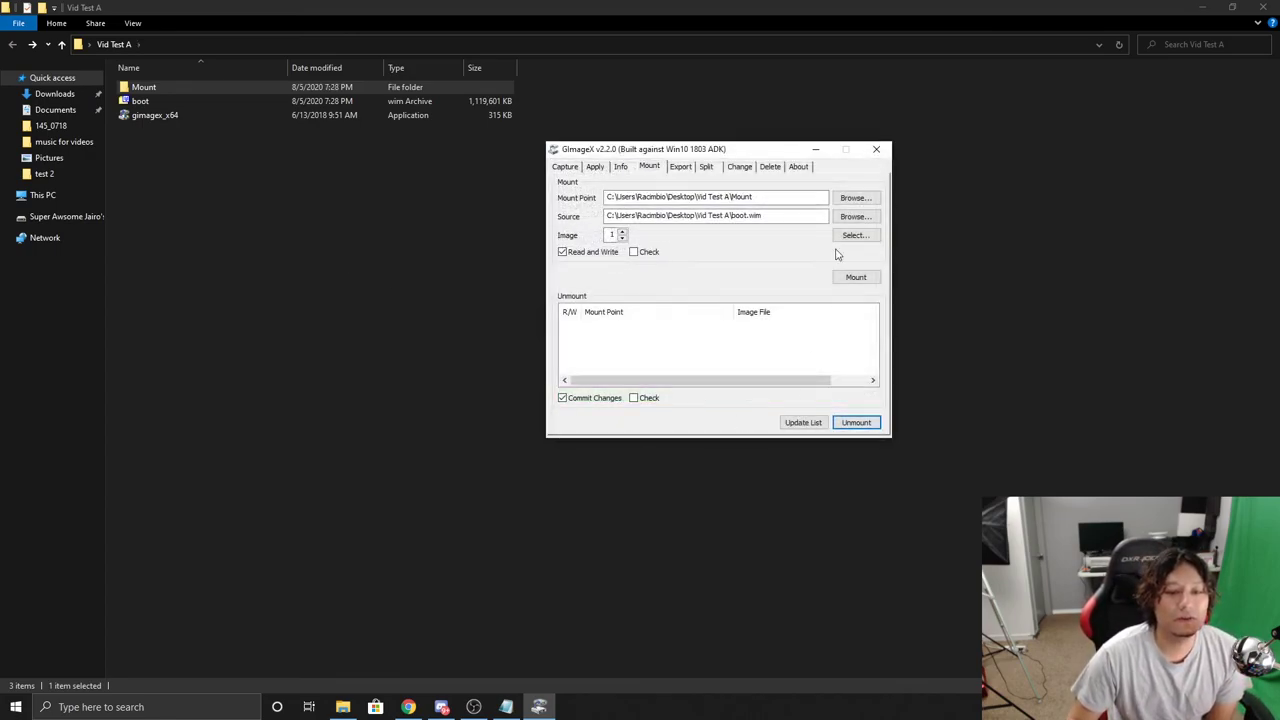
{"action": "left_click", "coordinate": [877, 151]}
{"action": "double_click", "coordinate": [165, 91]}
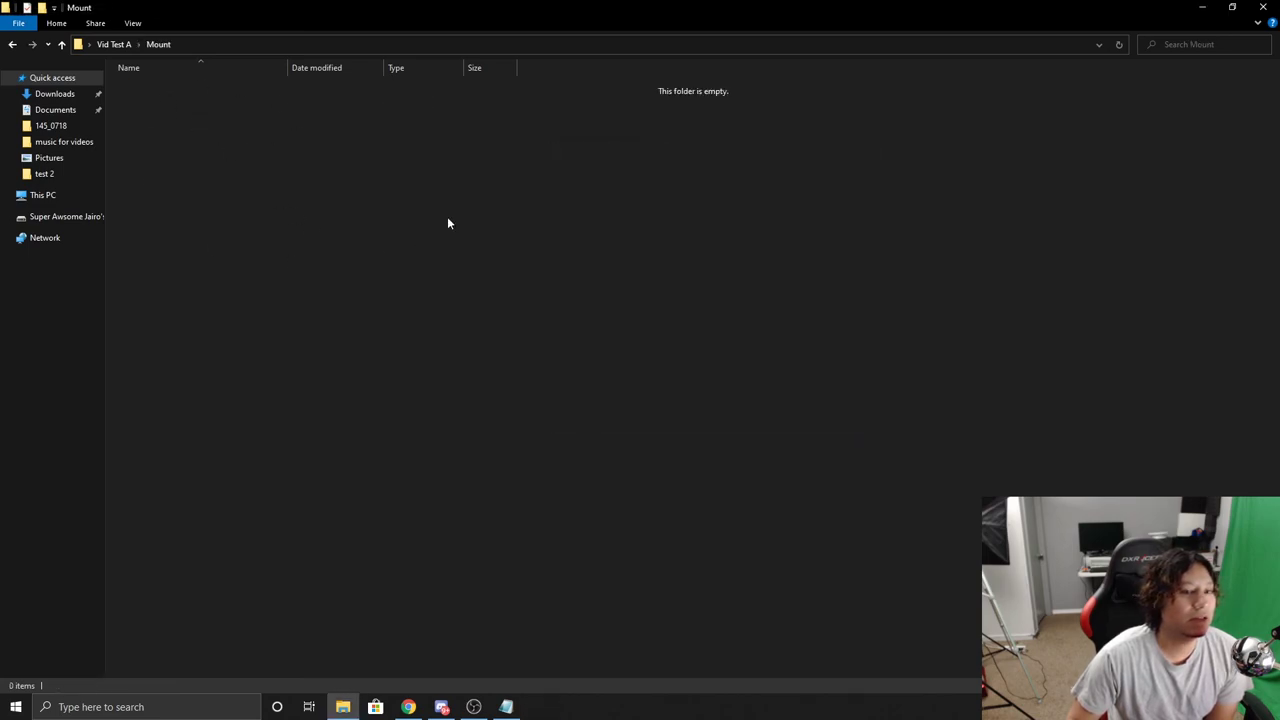
{"action": "left_click", "coordinate": [14, 46]}
{"action": "left_click", "coordinate": [150, 103]}
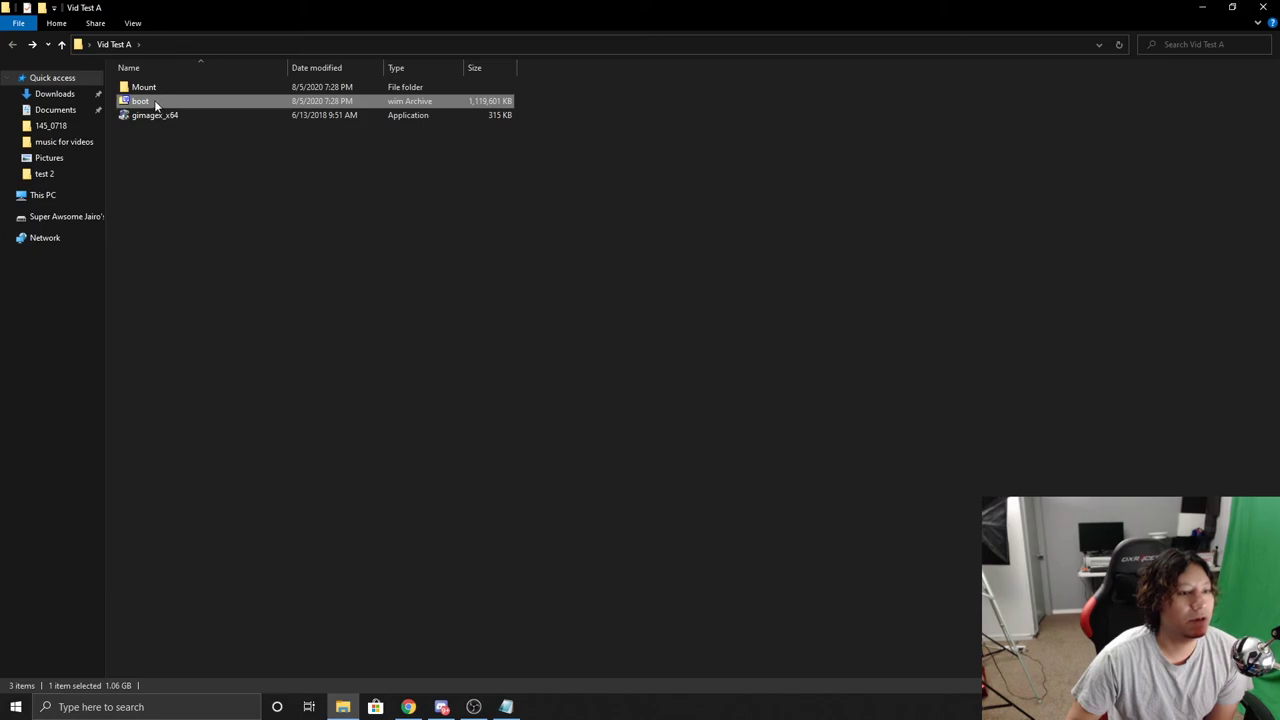
{"action": "right_click", "coordinate": [155, 104]}
{"action": "left_click", "coordinate": [586, 322]}
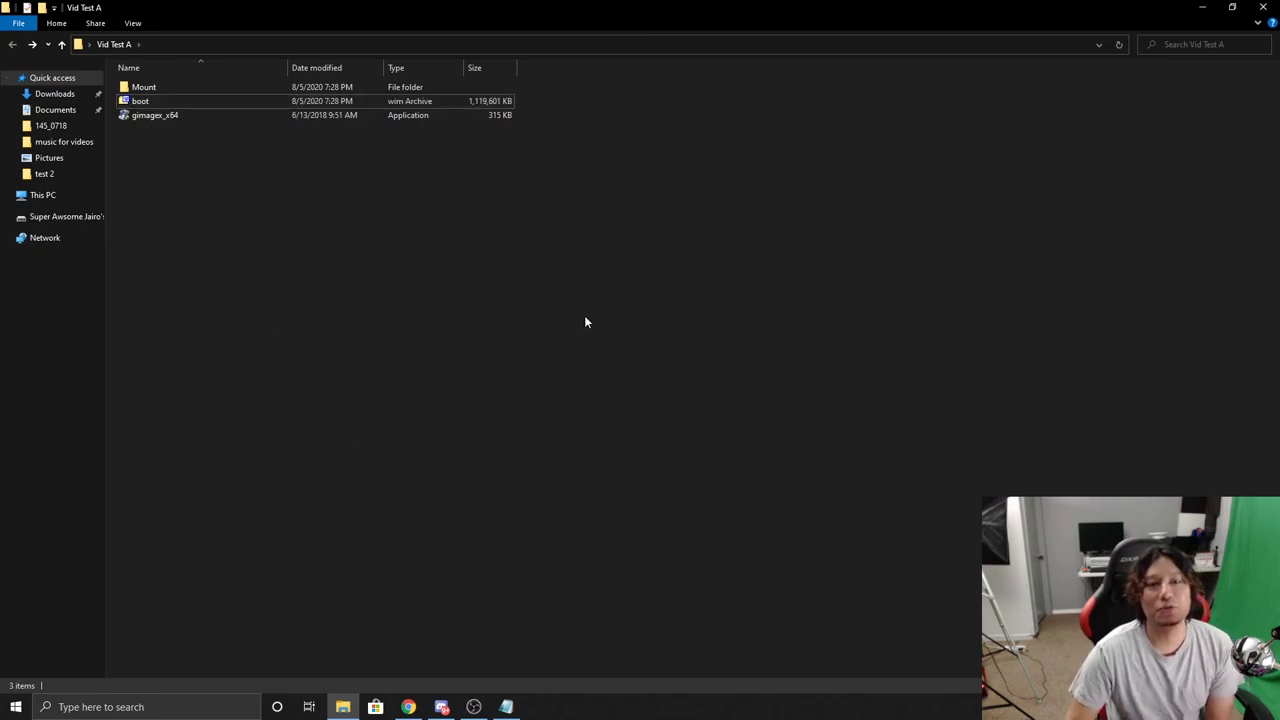